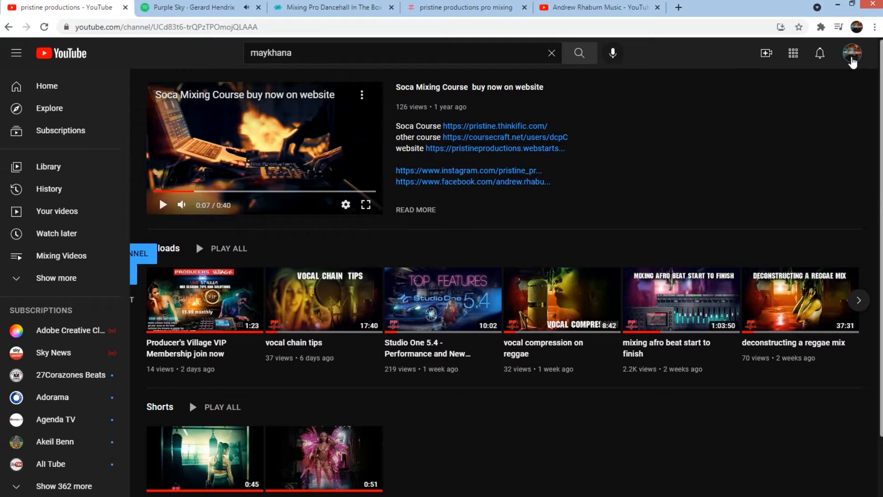
Step: Open the pristine productions channel from the account and pause its Soca Mixing Course trailer
click(852, 59)
click(763, 131)
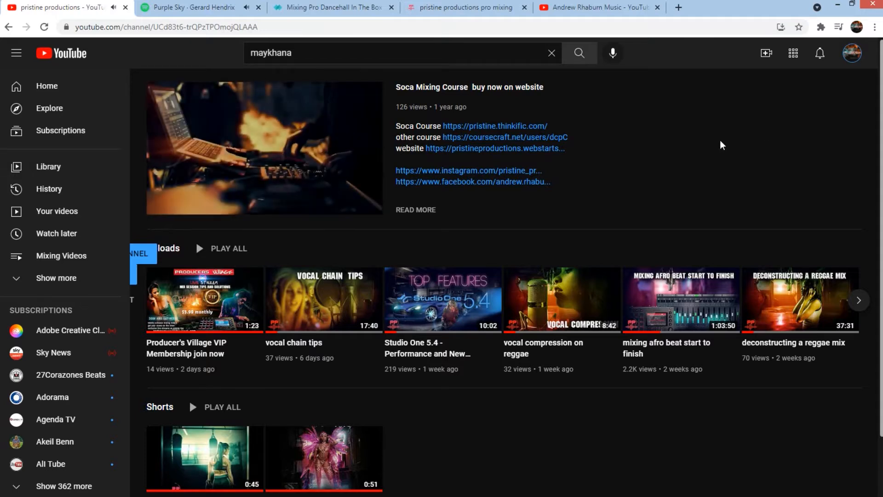
click(162, 210)
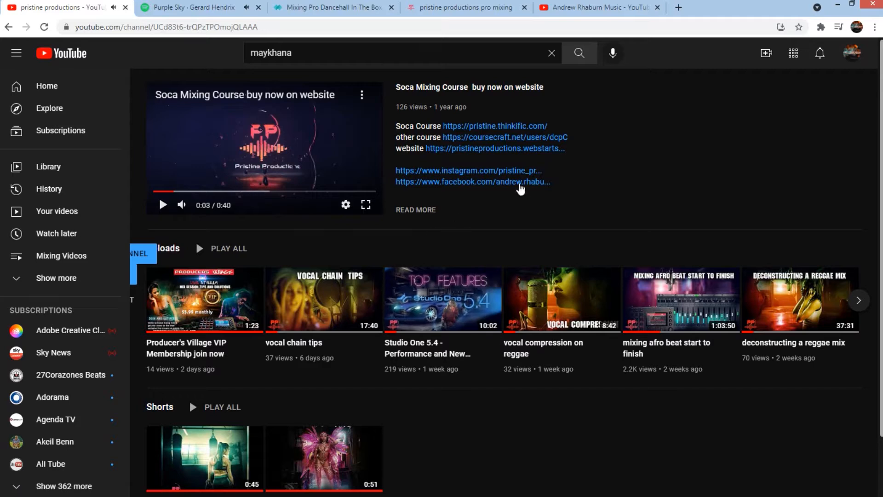
Step: On CourseCraft, open the instructor's profile from the Mixing Pro Dancehall In The Box page and look through the listed mixing courses
click(317, 12)
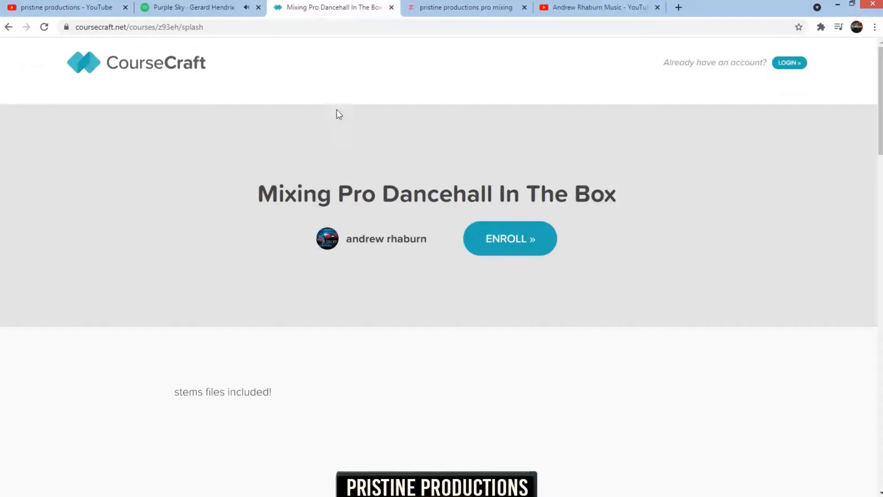
click(327, 240)
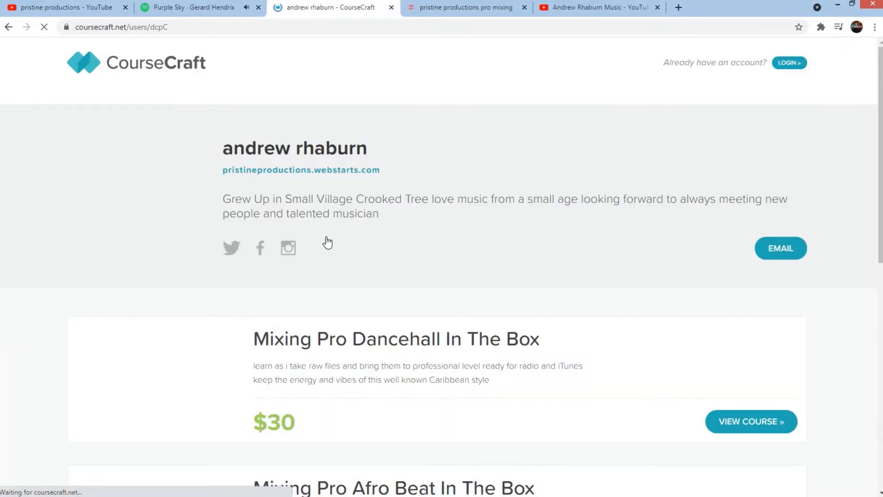
scroll(296, 157, down, 2)
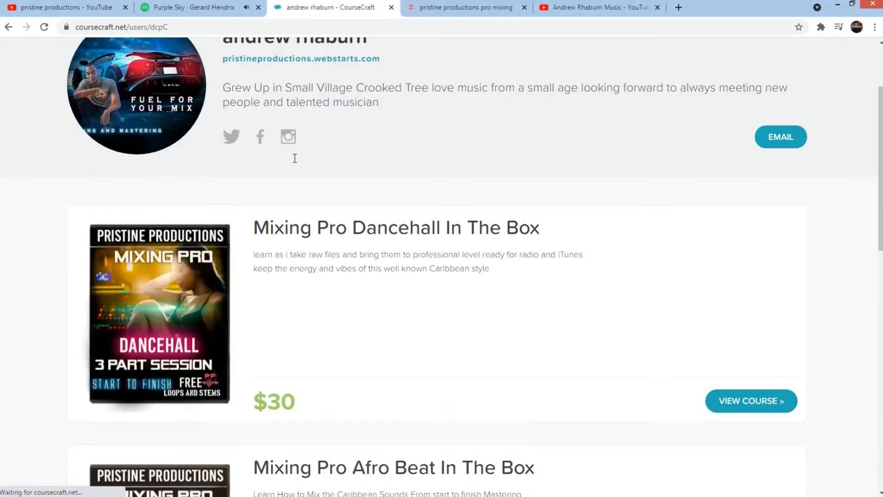
scroll(339, 237, down, 2)
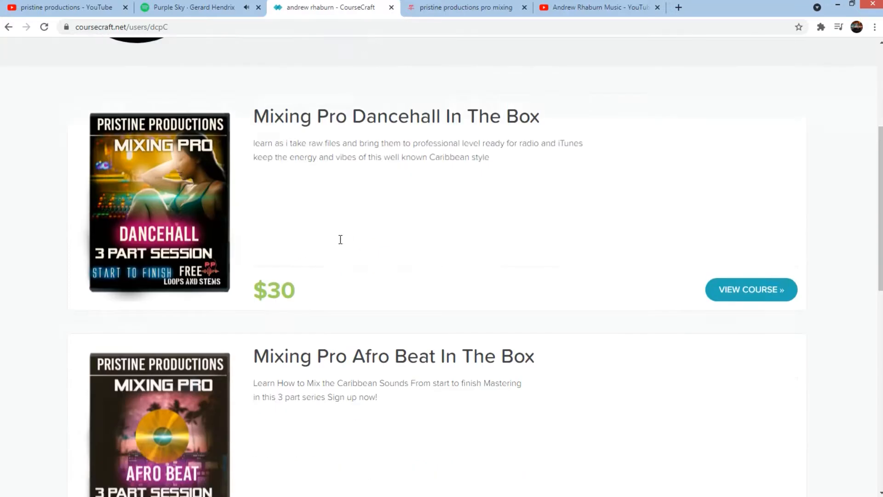
scroll(405, 305, down, 3)
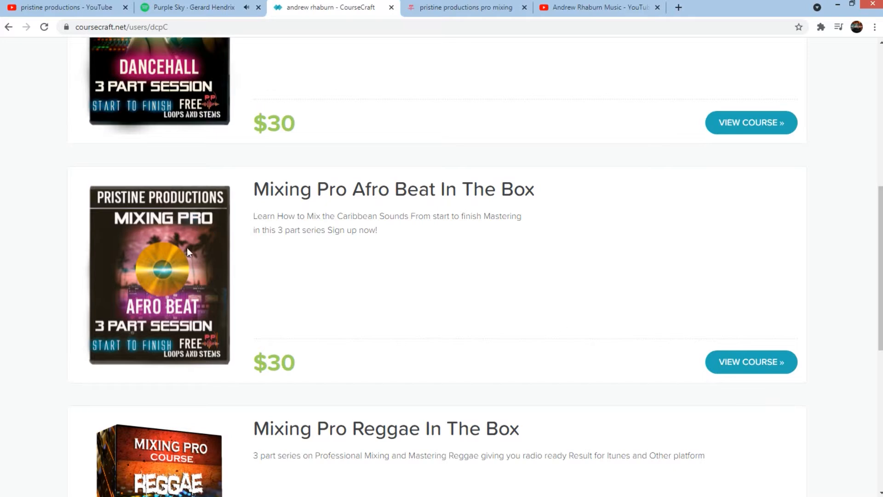
scroll(379, 241, down, 3)
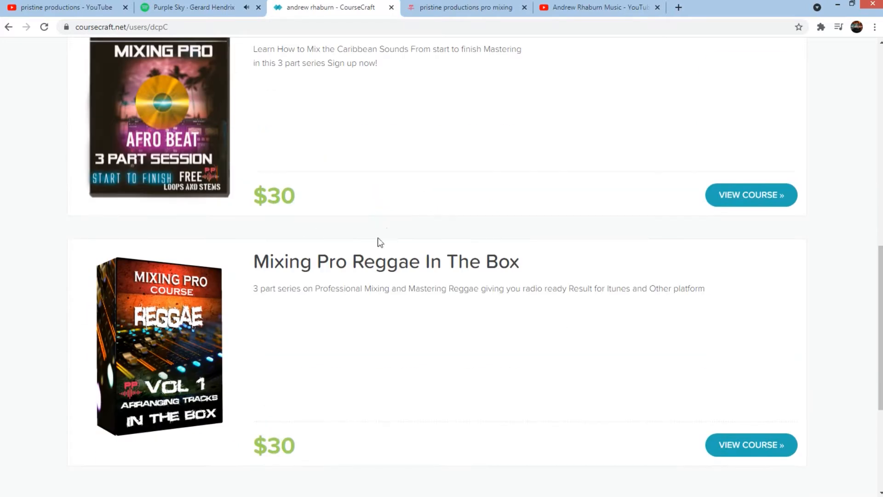
scroll(354, 276, up, 6)
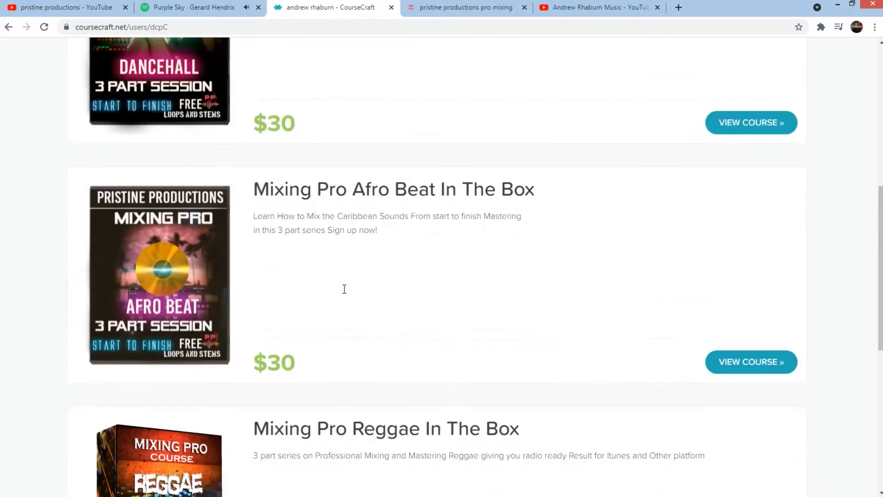
scroll(359, 165, up, 2)
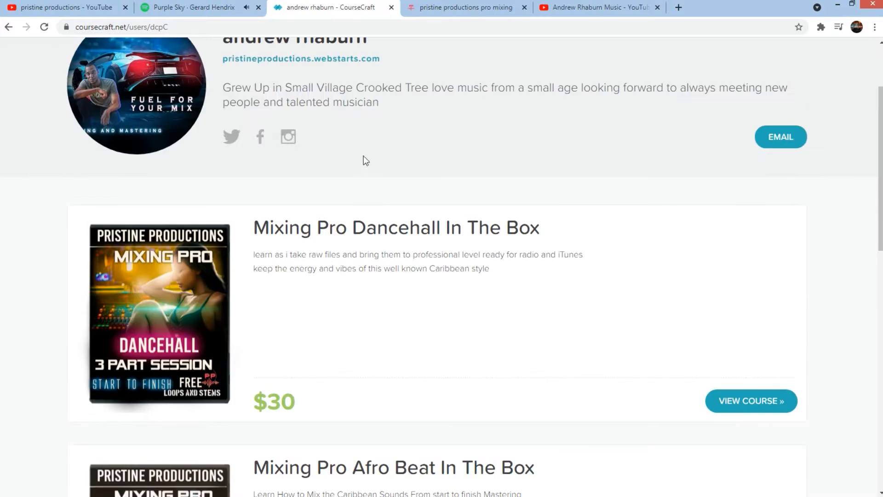
Step: View the Pristine Productions website and the artist's music channel, and return to the pristine productions YouTube channel
click(458, 10)
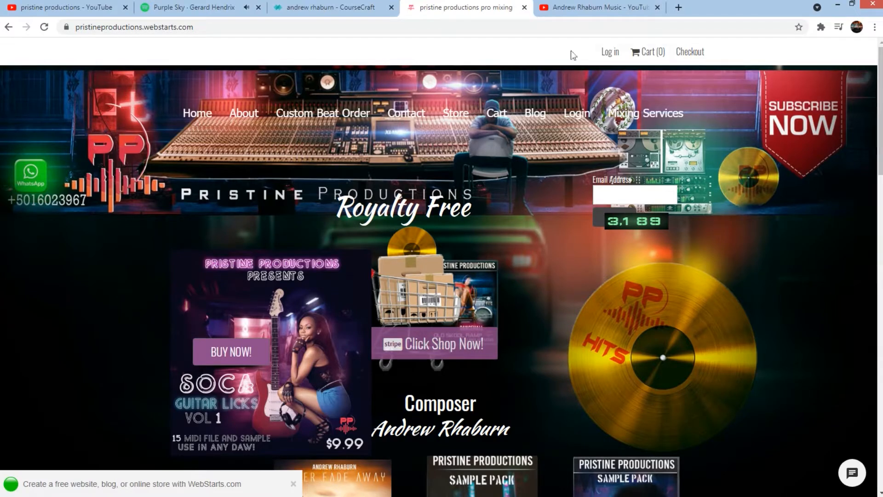
click(566, 9)
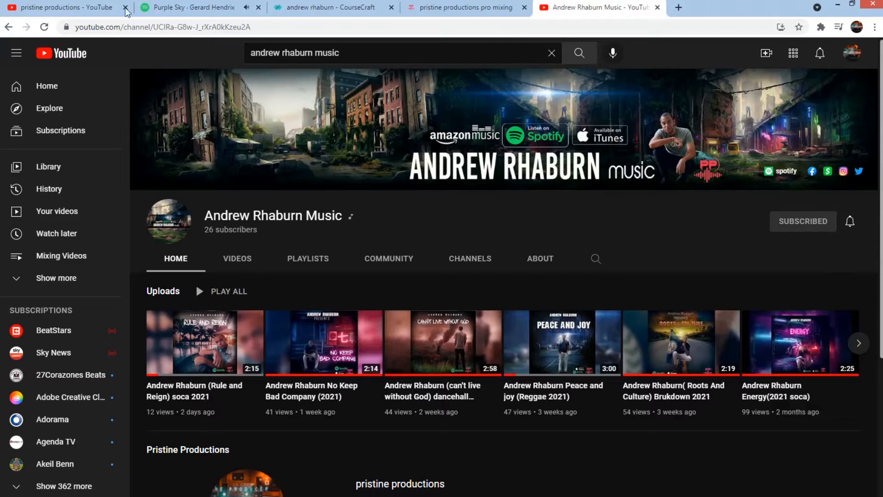
click(59, 12)
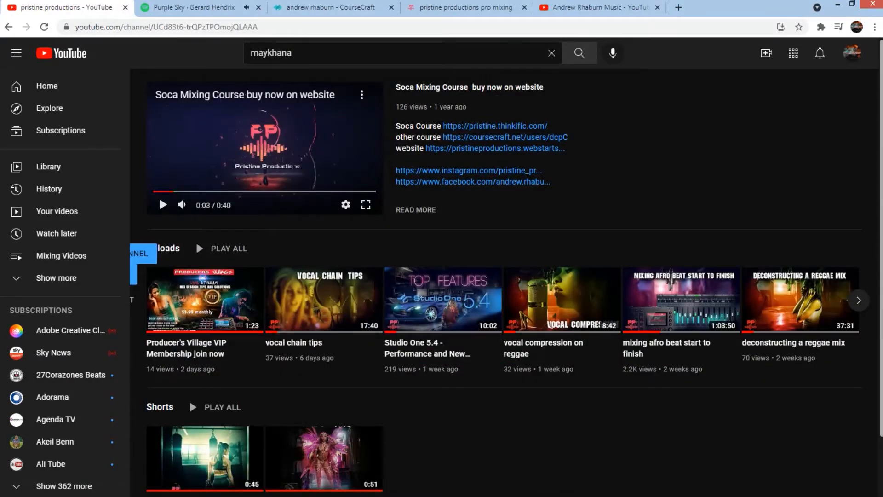
Step: Switch to Studio One, close the Left track's inserts window, hide the browser and stop playback
mouse_move(522, 494)
mouse_move(558, 491)
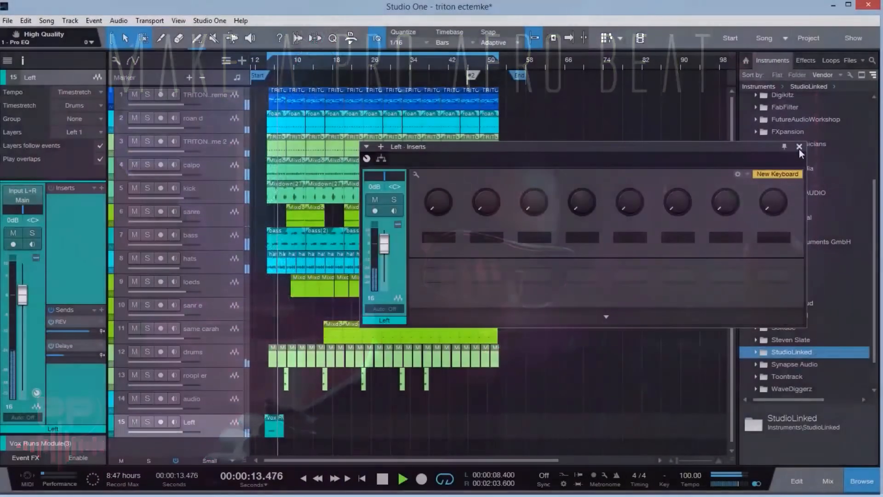
click(799, 147)
click(746, 61)
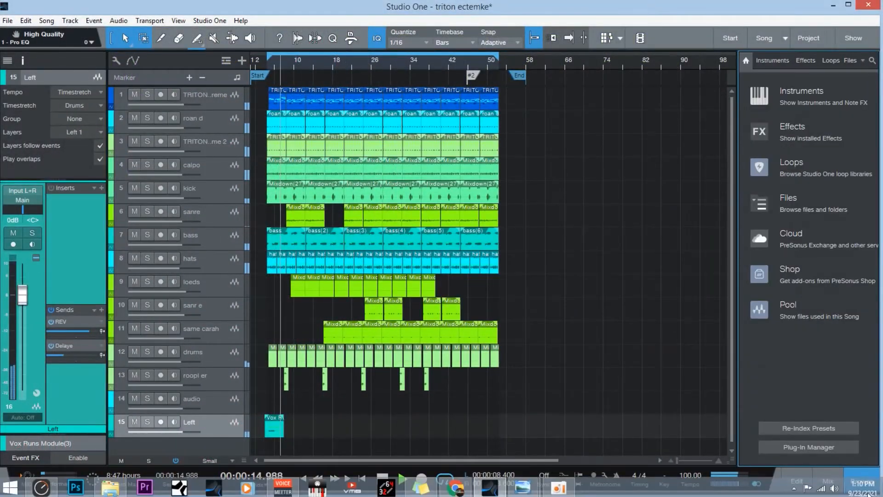
click(862, 480)
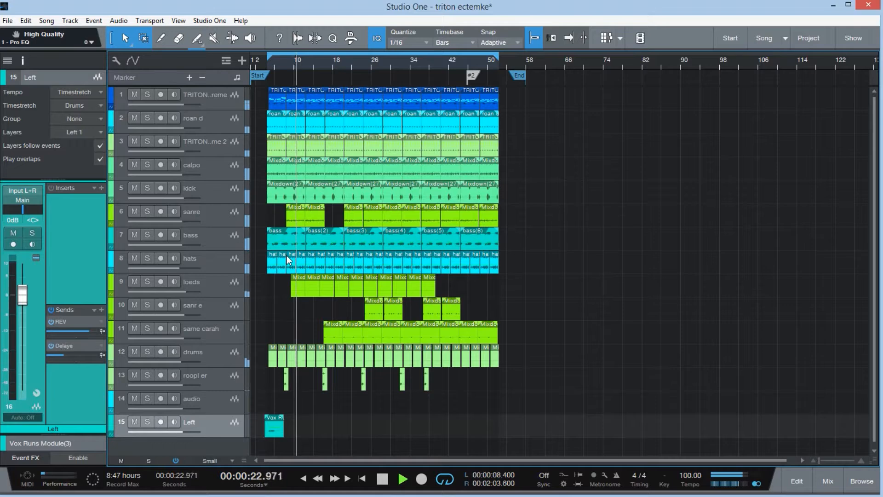
key(space)
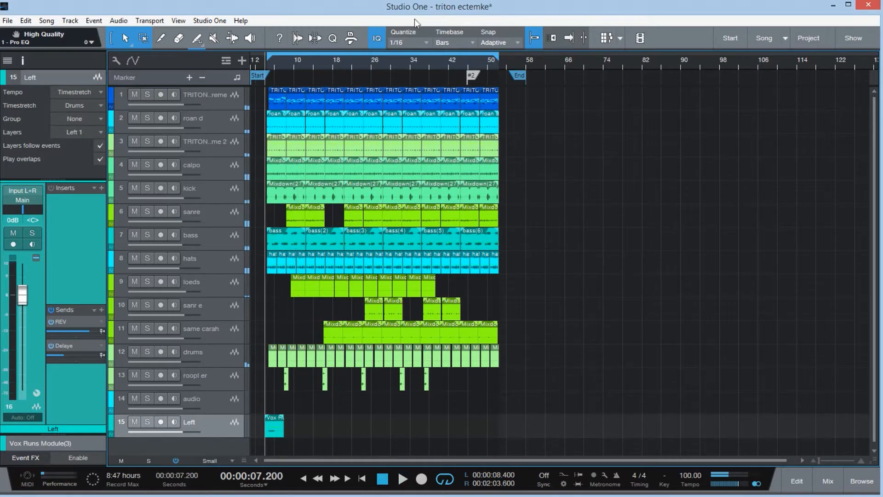
Step: Go through the first seven tracks one by one to review them, finishing on the first TRITON_Extreme track
click(229, 92)
click(217, 118)
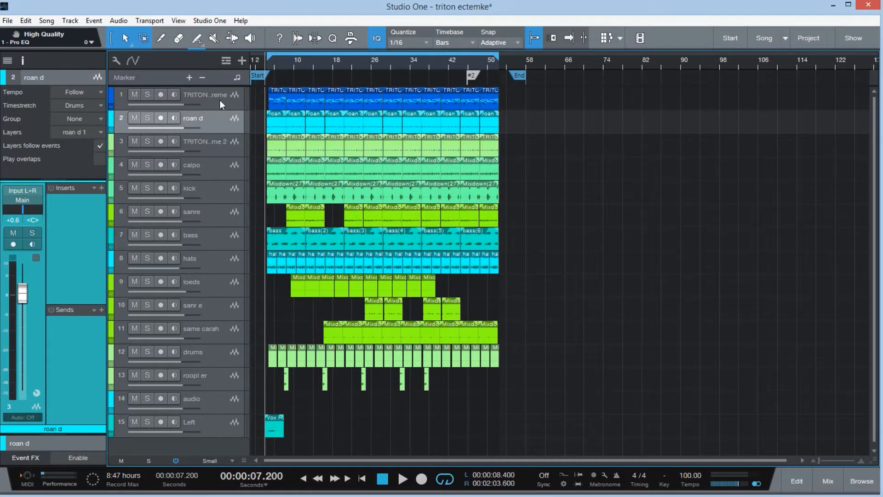
click(222, 92)
click(231, 120)
drag(223, 181, 223, 176)
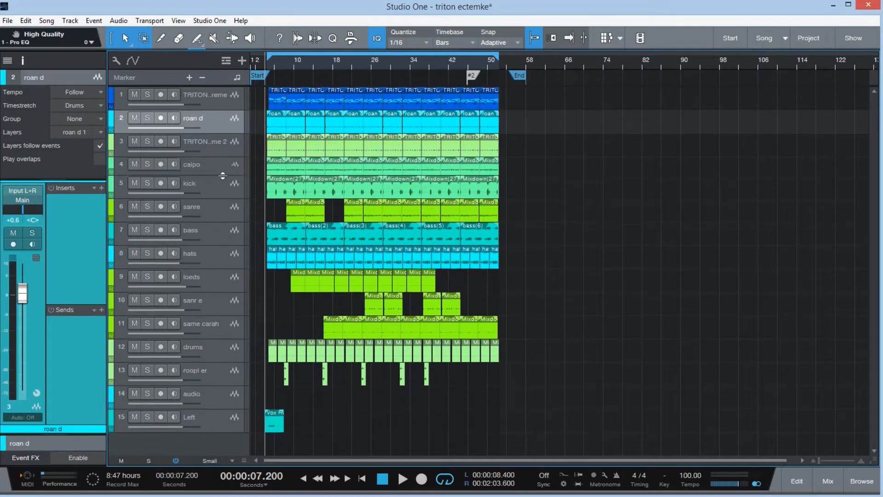
click(219, 142)
click(215, 162)
click(218, 188)
click(217, 210)
click(216, 237)
click(211, 104)
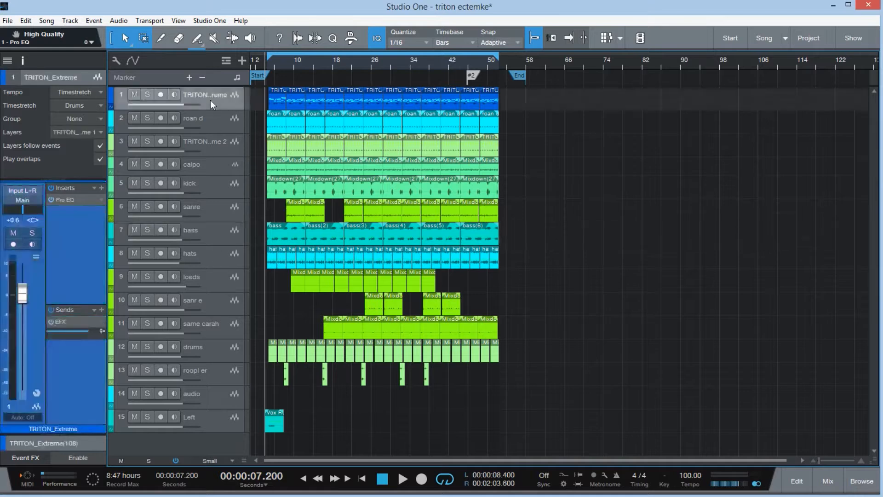
Step: Play the full arrangement from just before bar 5, mute the Left track while it plays, and stop
click(270, 62)
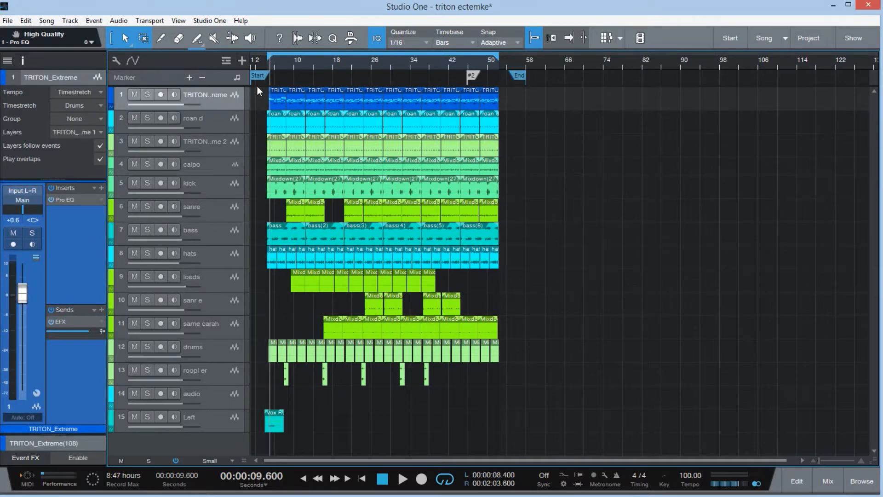
key(space)
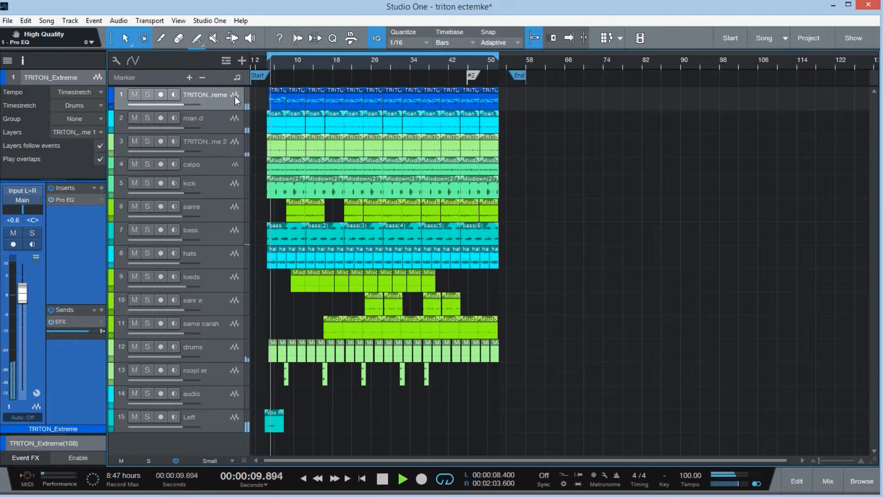
click(135, 417)
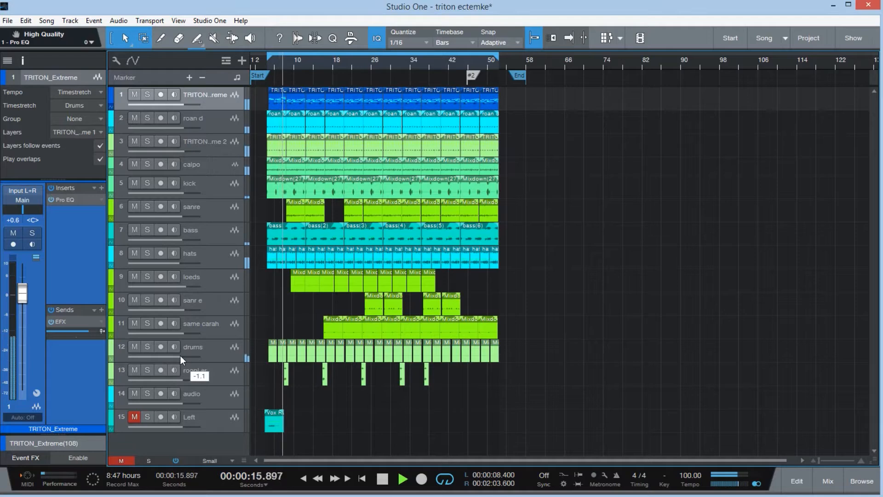
key(space)
Step: Solo the kick track and play it with the timeline enlarged around bars 4 to 17
click(229, 173)
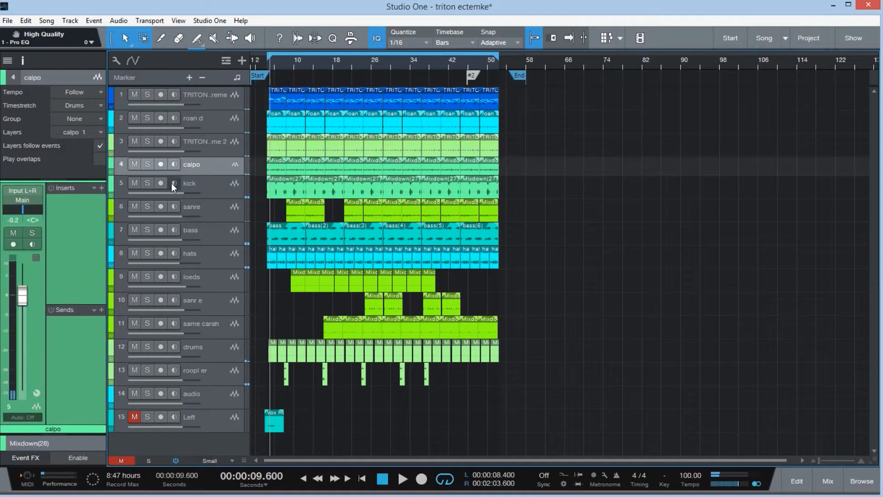
click(148, 182)
drag(818, 463, 822, 462)
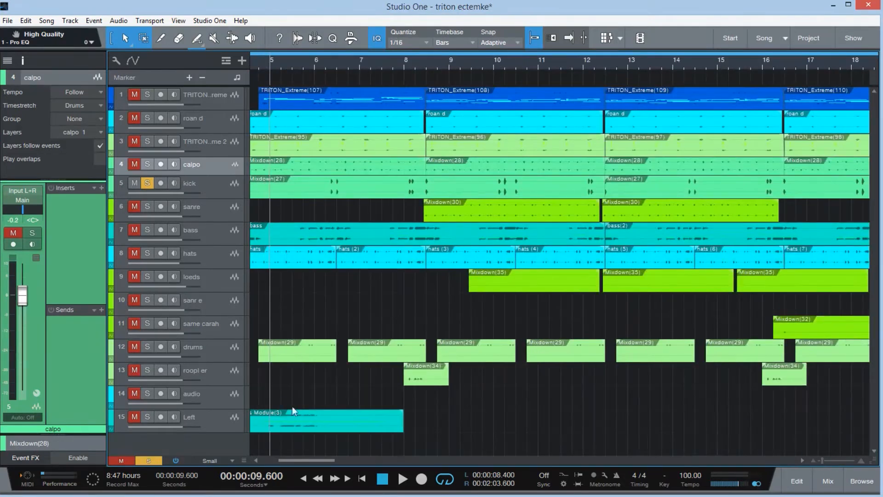
drag(298, 460, 293, 460)
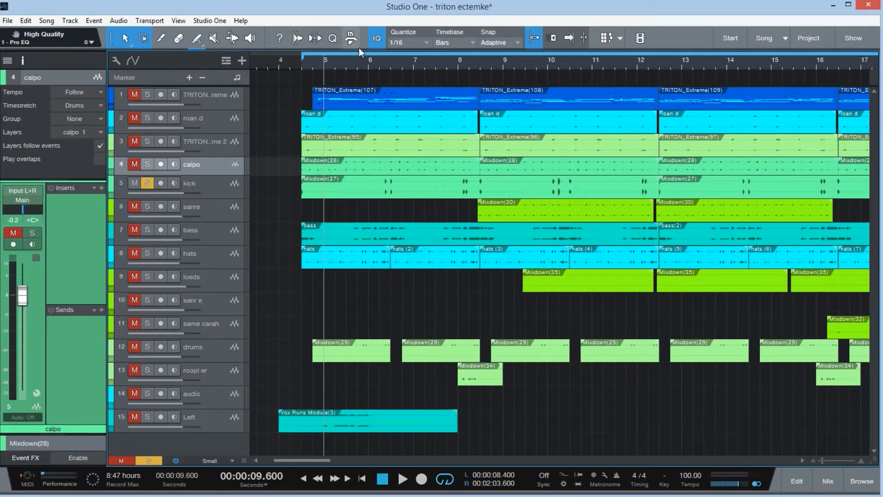
key(space)
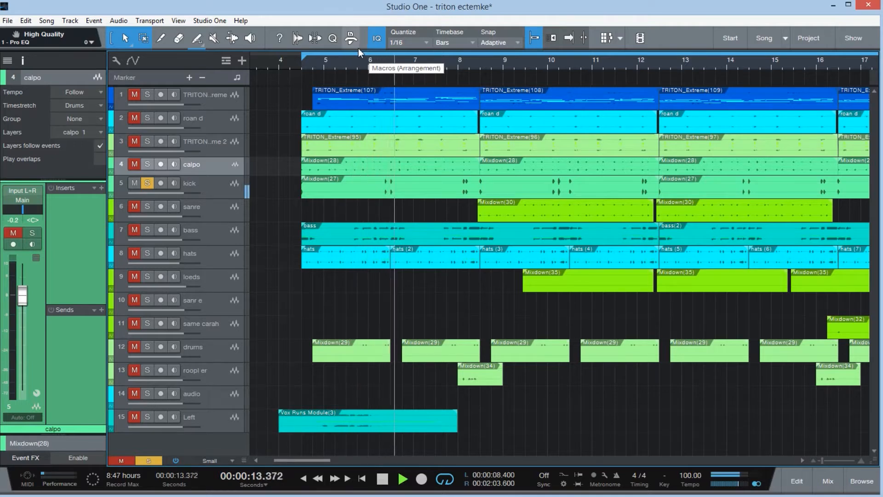
Step: Move the hats track directly below the kick track, stop playback and solo the hats
drag(207, 258, 215, 205)
key(space)
click(147, 207)
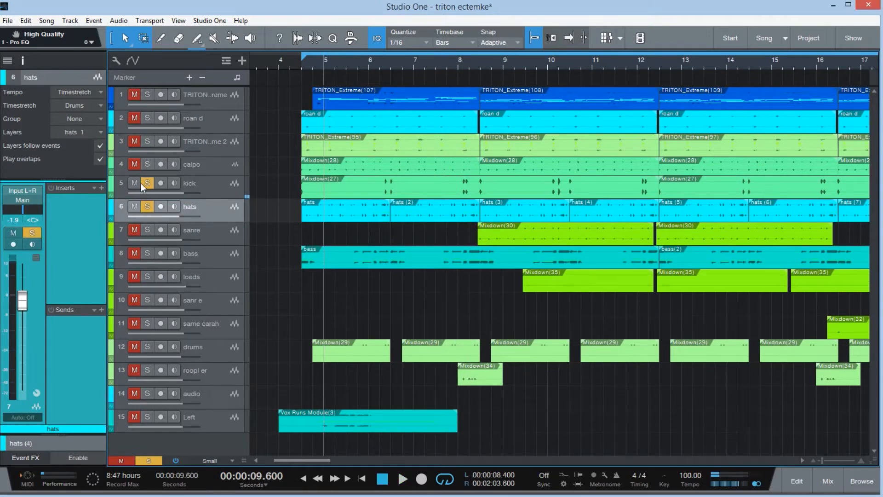
Step: Take the kick out of solo and play only the hats from just before bar 5, restarting from the same area
click(142, 190)
click(145, 185)
click(312, 58)
key(space)
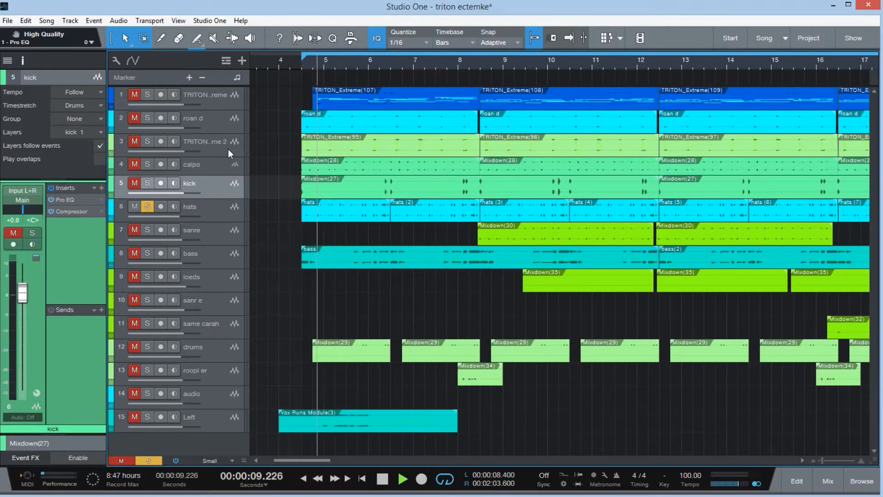
click(227, 211)
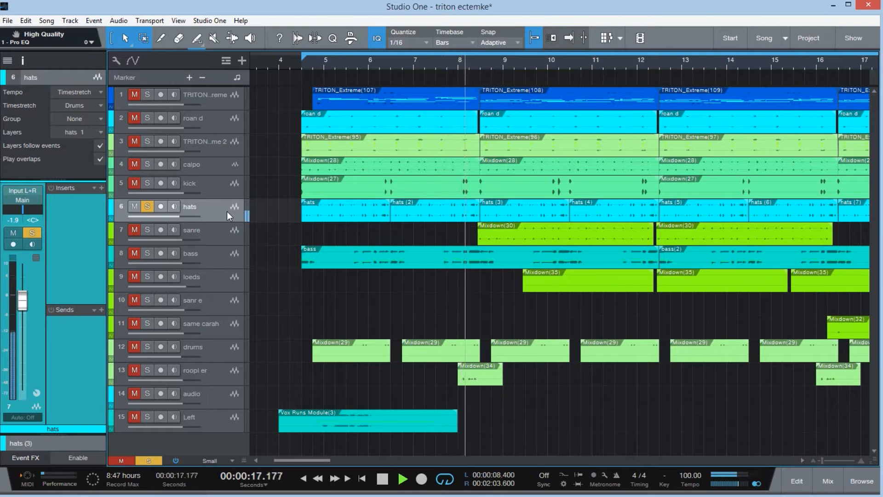
click(211, 186)
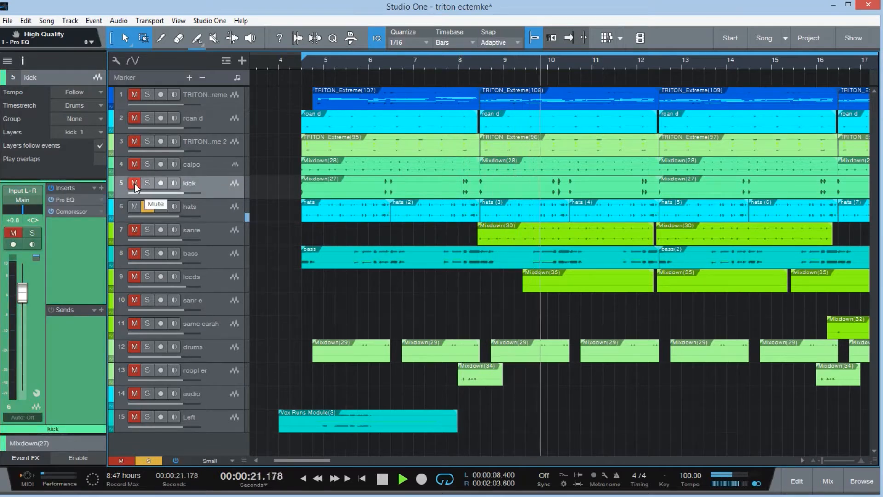
click(349, 59)
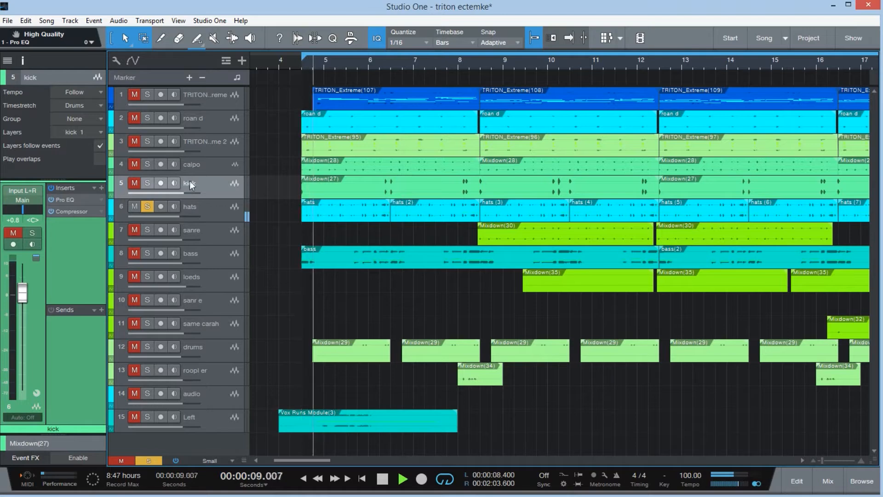
Step: Solo the kick alongside the hats and play both together from shortly after bar 4, stopping and replaying them once
click(134, 183)
click(147, 183)
click(291, 63)
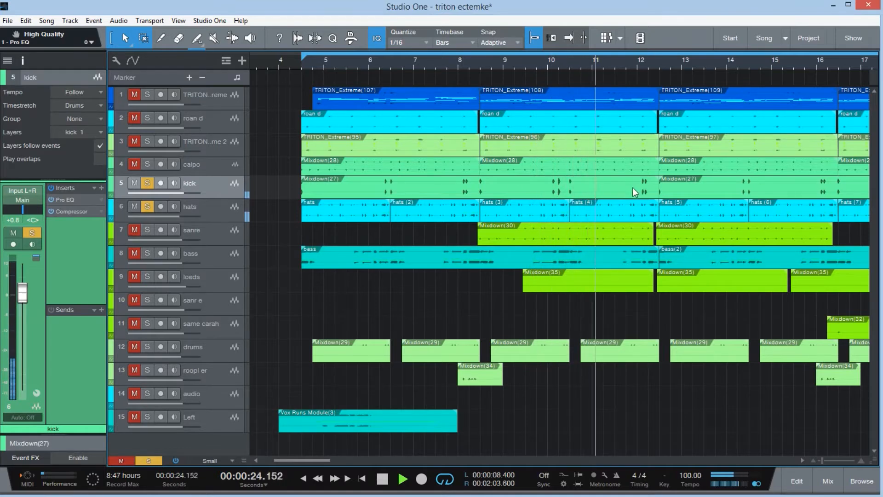
key(space)
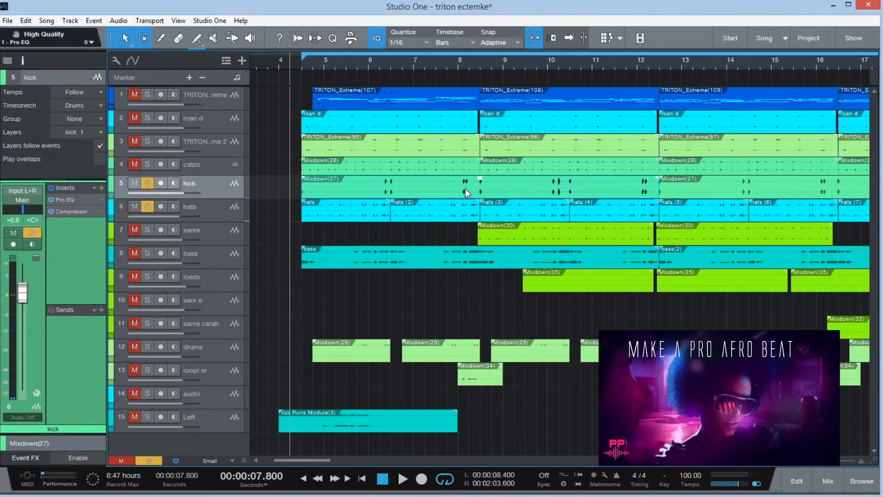
key(space)
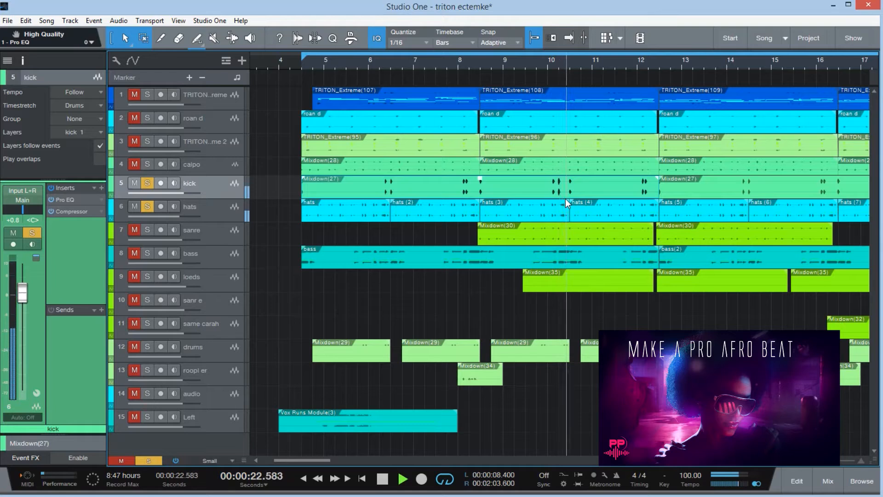
Step: Stop playback, solo only the calpo track and play it from the 8.4-second mark, stopping and replaying it once
key(space)
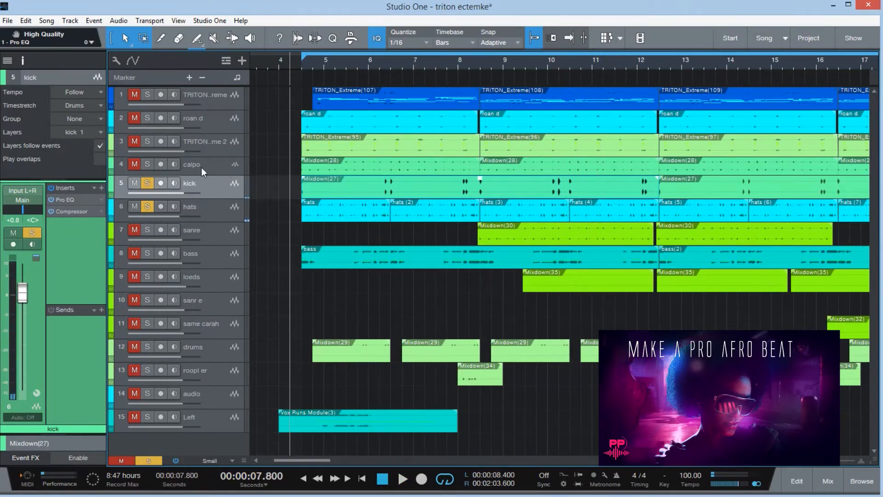
click(170, 168)
click(147, 164)
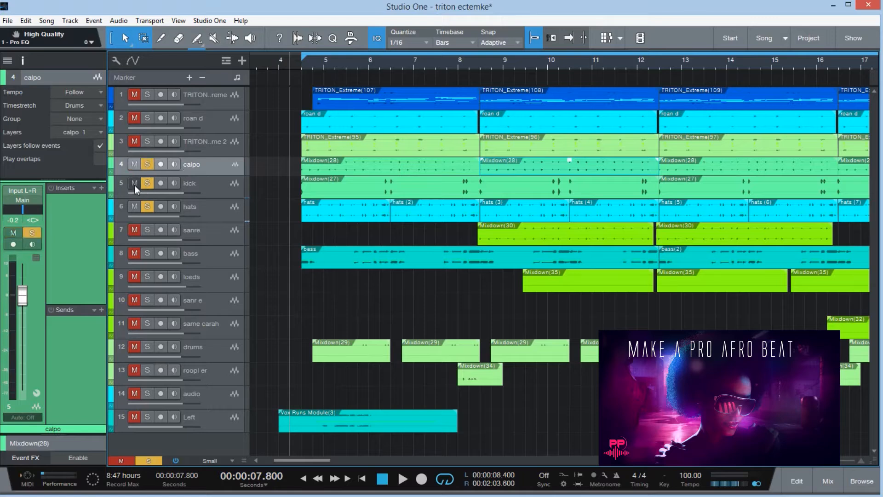
click(302, 59)
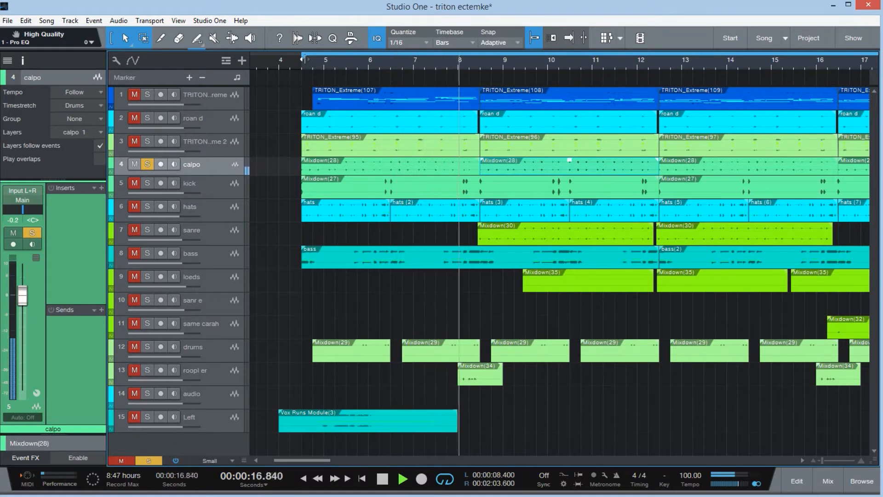
key(space)
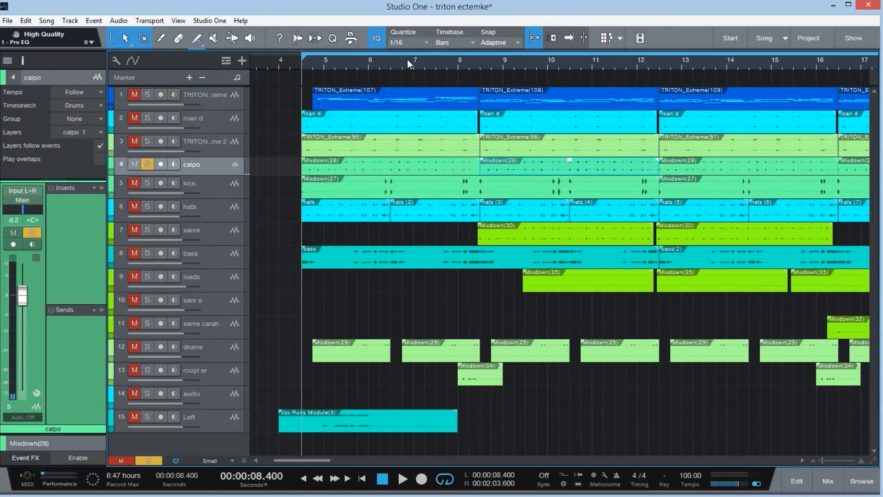
key(space)
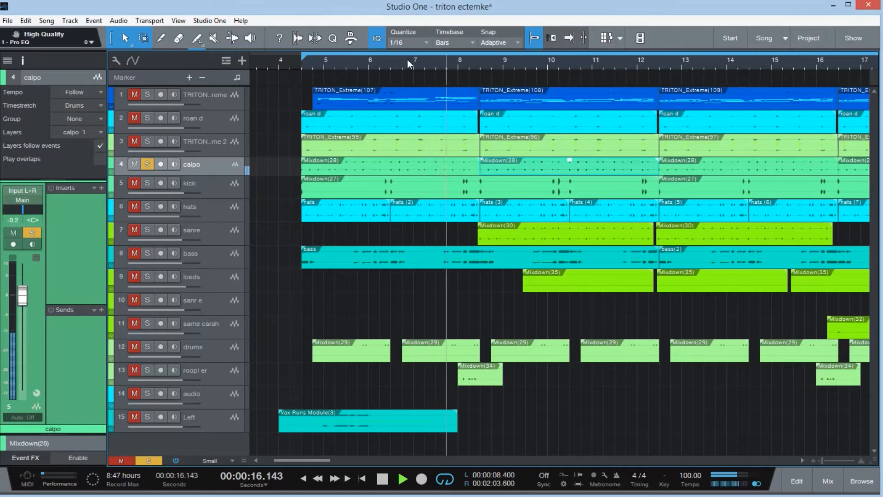
key(space)
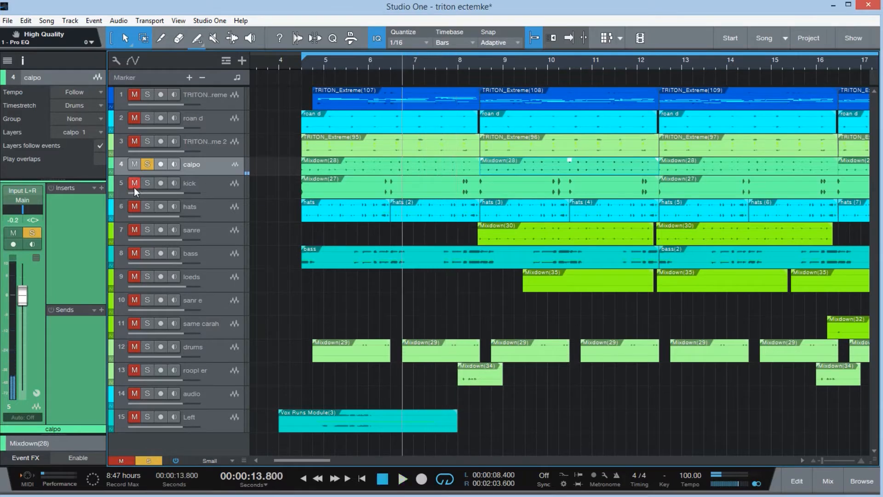
Step: Solo the kick and hats alongside calpo and play the three tracks together from the 8.4-second mark
click(312, 60)
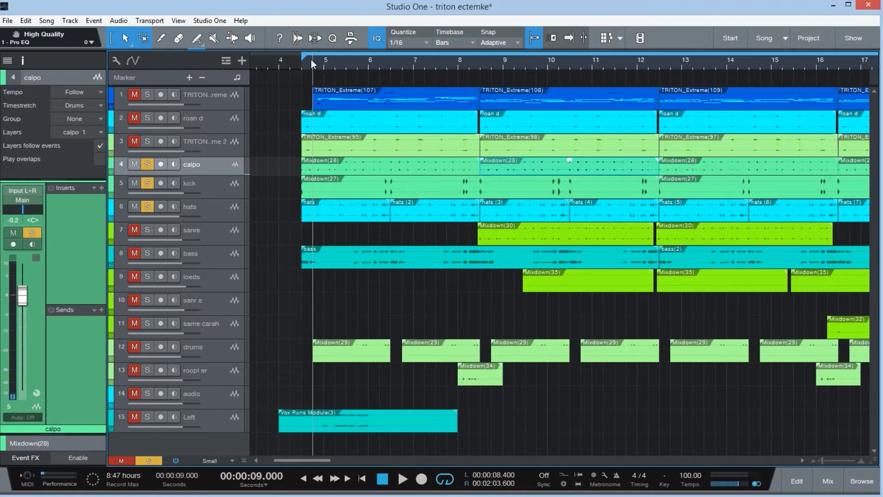
click(302, 59)
key(space)
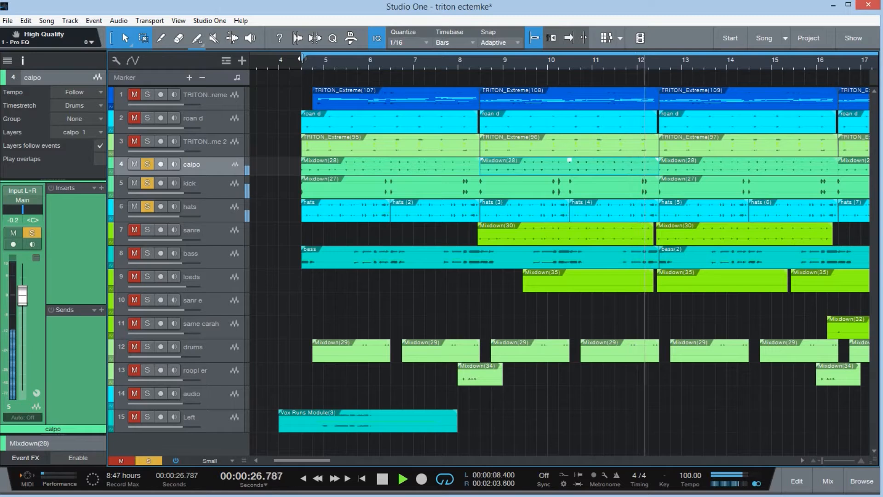
key(space)
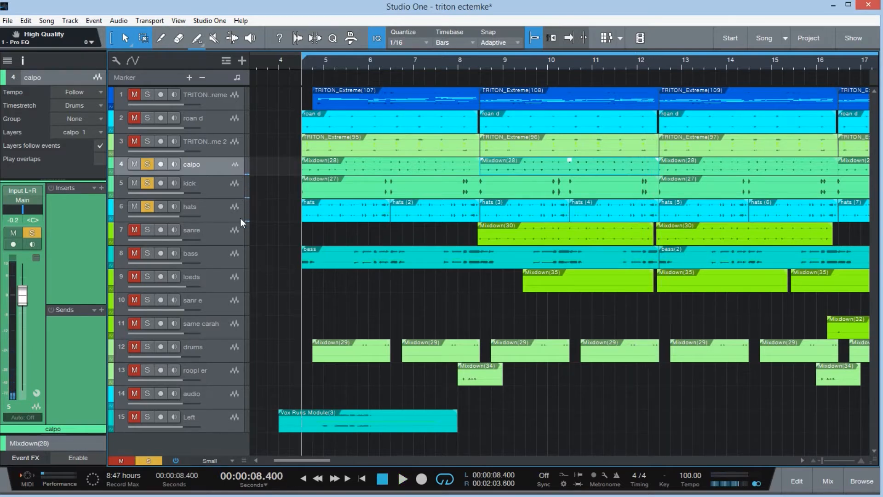
Step: Move the sanr e, same carah, drums and roopl er tracks, in that order, between sanre and bass
click(218, 233)
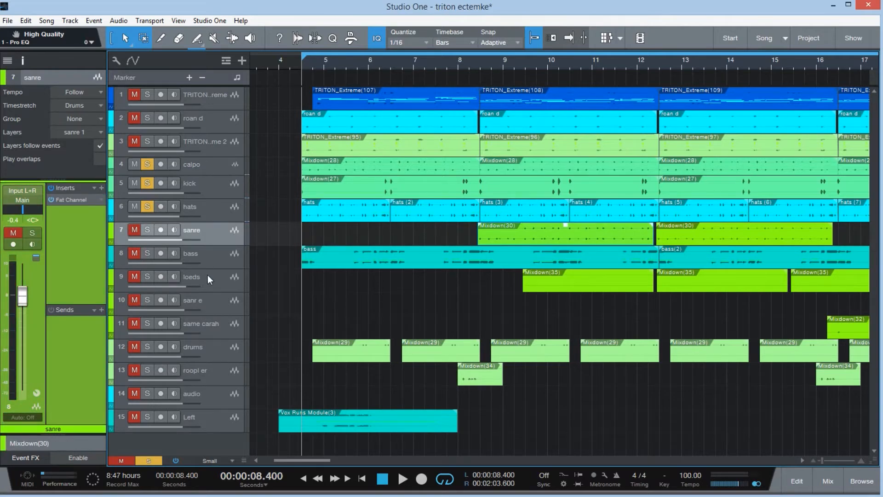
drag(217, 305, 214, 278)
drag(214, 327, 214, 272)
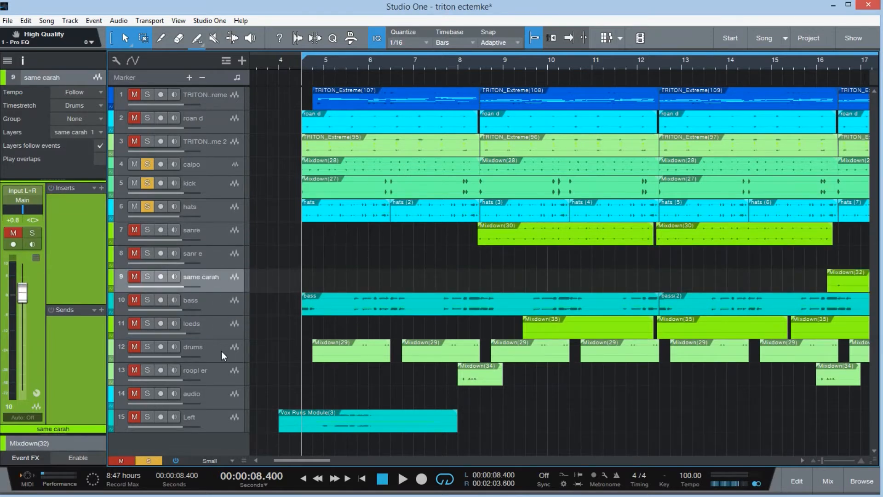
drag(222, 351, 214, 297)
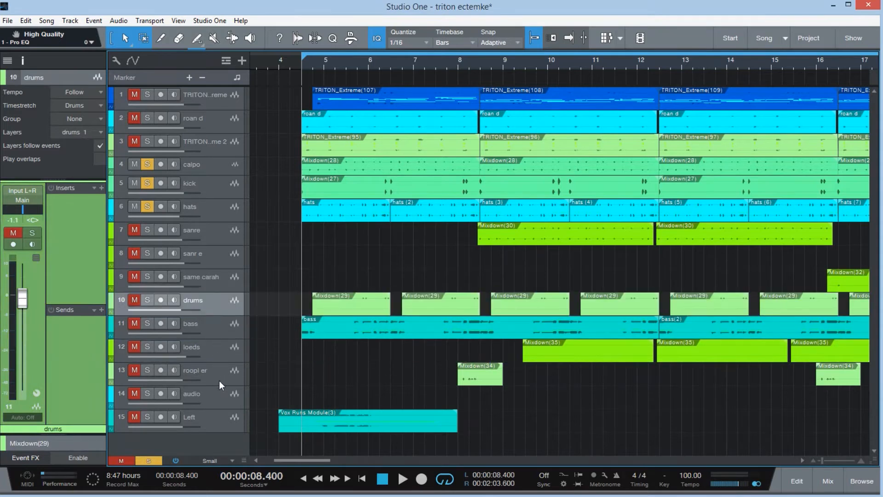
drag(216, 372, 214, 314)
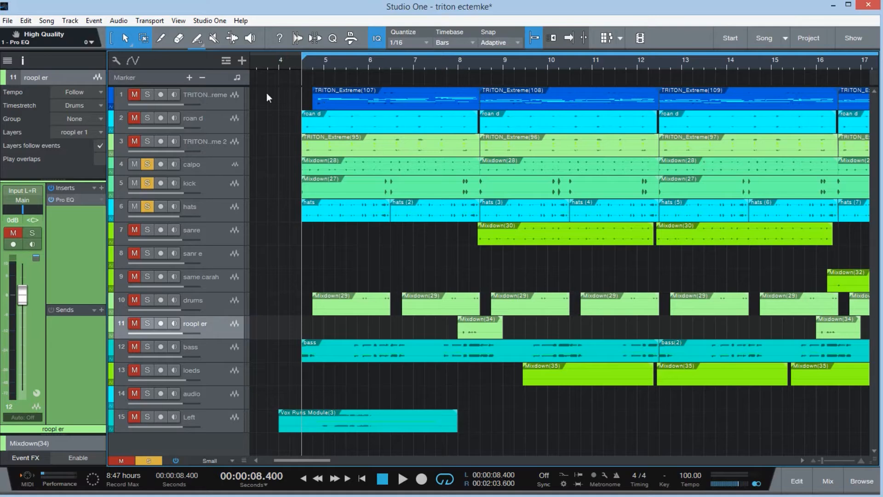
Step: Add the roan d track to the soloed calpo, kick and hats, leaving TRITON_Extreme 2 muted, and play them together
click(214, 144)
click(148, 142)
click(148, 143)
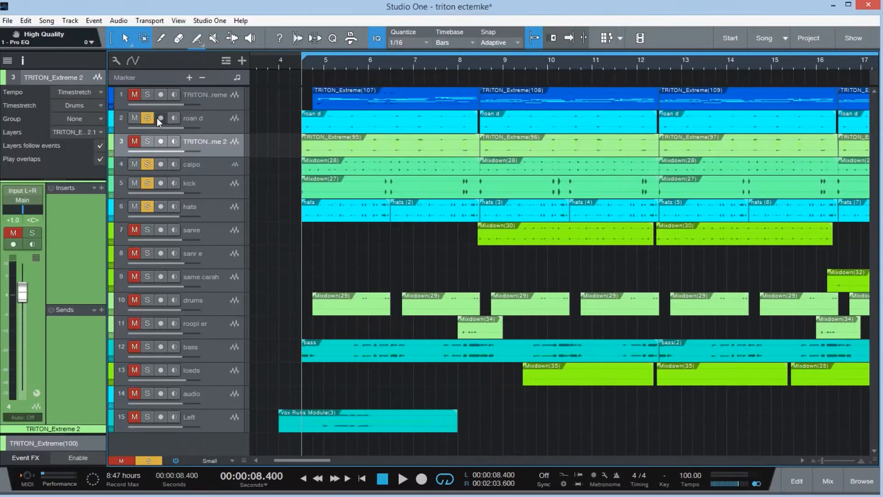
key(space)
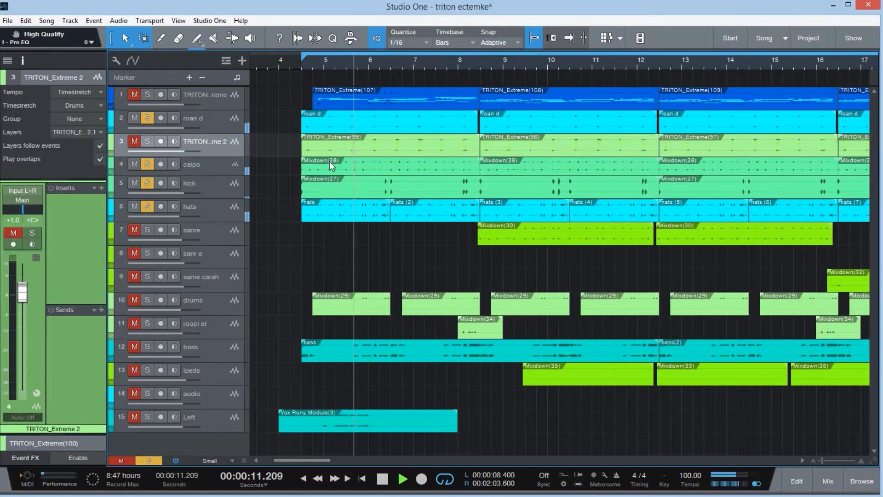
click(219, 120)
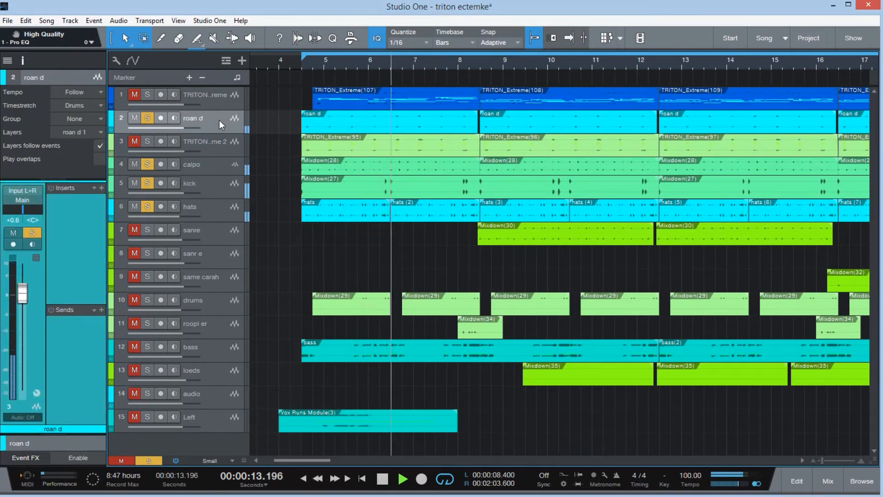
mouse_move(136, 192)
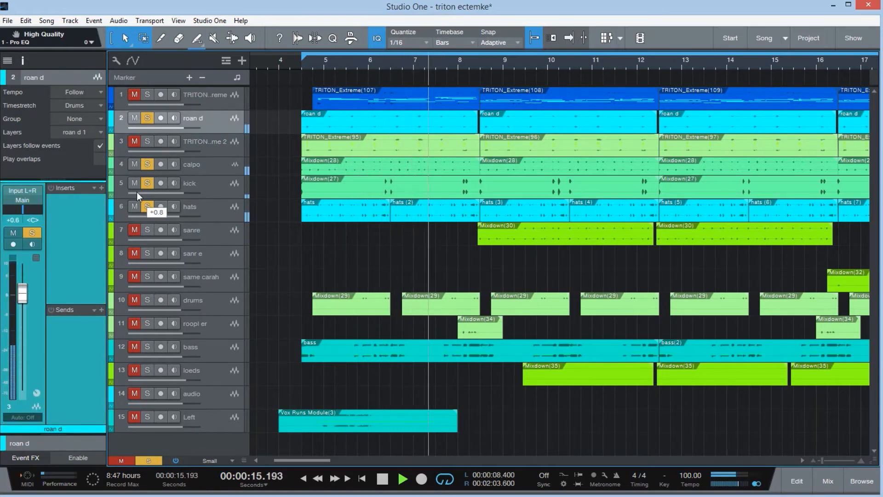
key(space)
Step: Take hats, kick and calpo out of solo and play only the roan d track from the 8.4-second mark
click(135, 206)
click(132, 183)
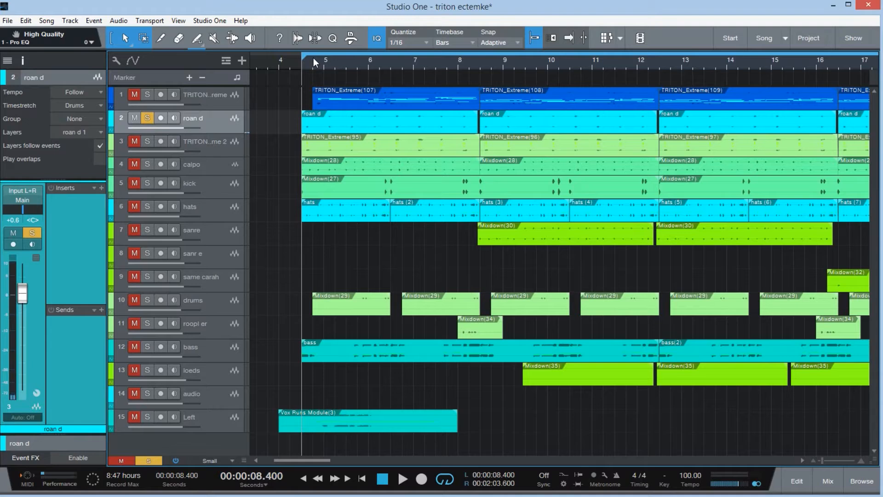
key(space)
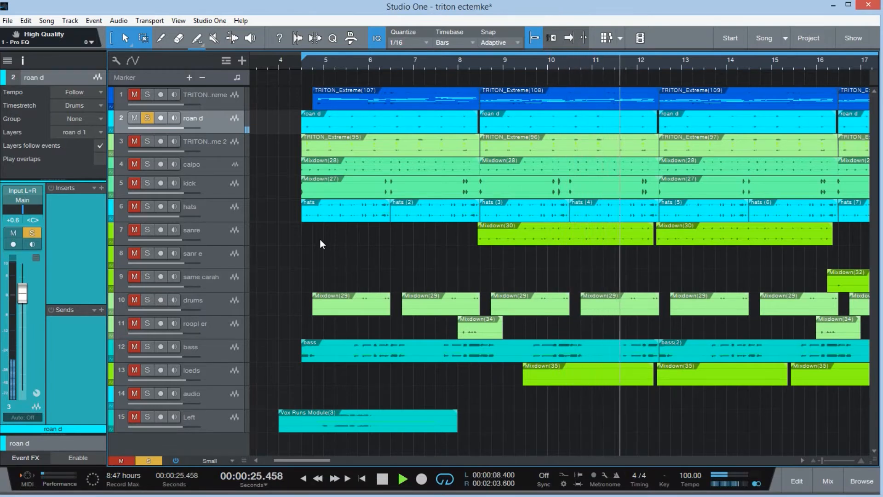
Step: Solo the kick alongside roan d and replay the two tracks together from the 8.4-second mark
click(148, 183)
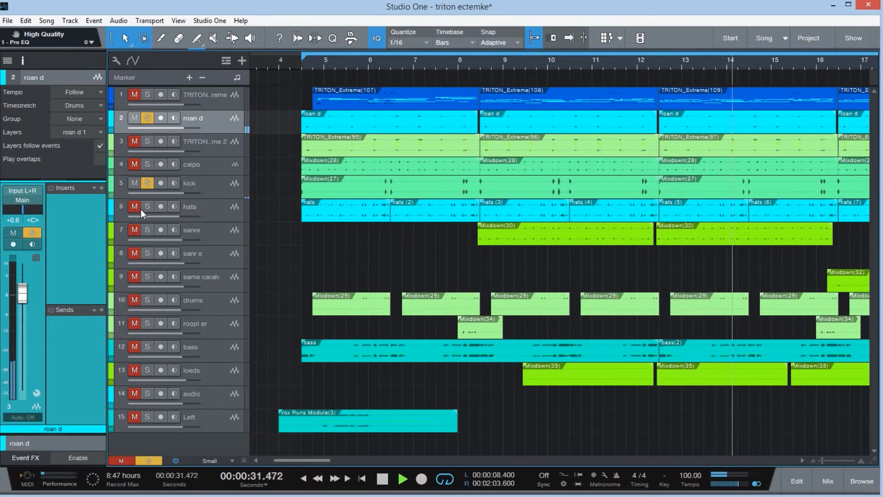
key(space)
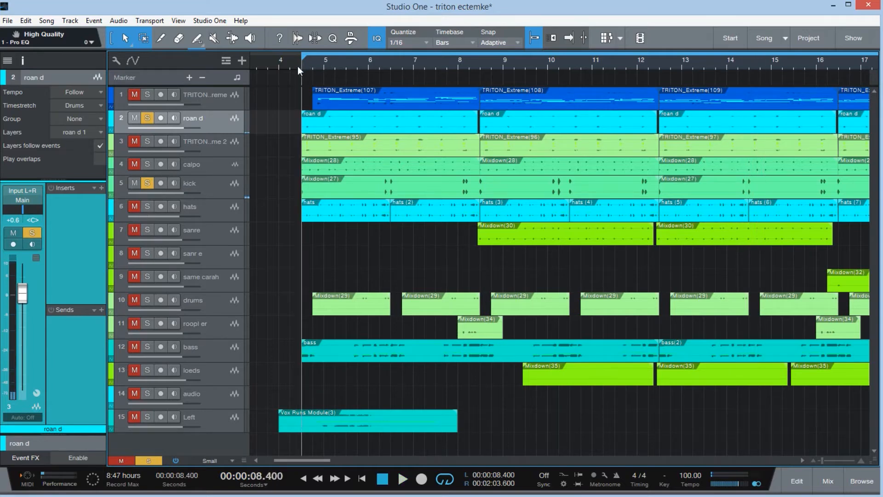
key(space)
key(space)
key(space)
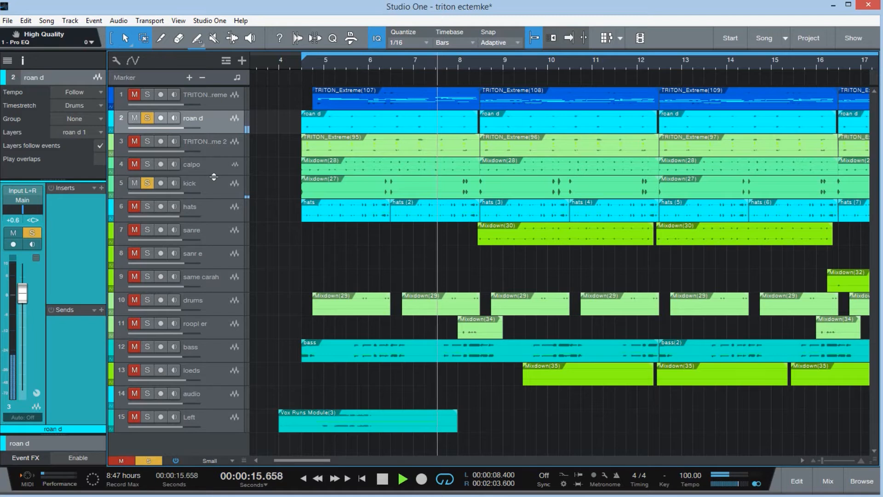
Step: Bring the hats and then calpo into solo while roan d and kick play, then stop playback
click(150, 206)
click(206, 211)
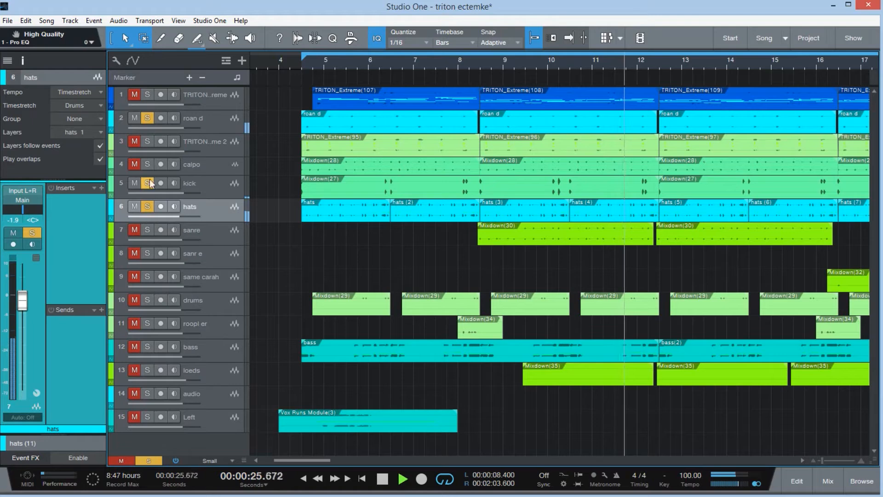
click(149, 164)
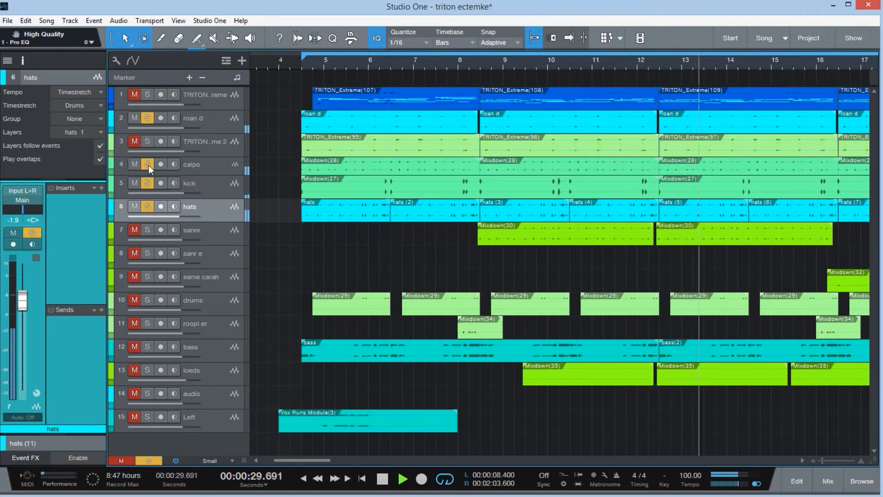
click(218, 169)
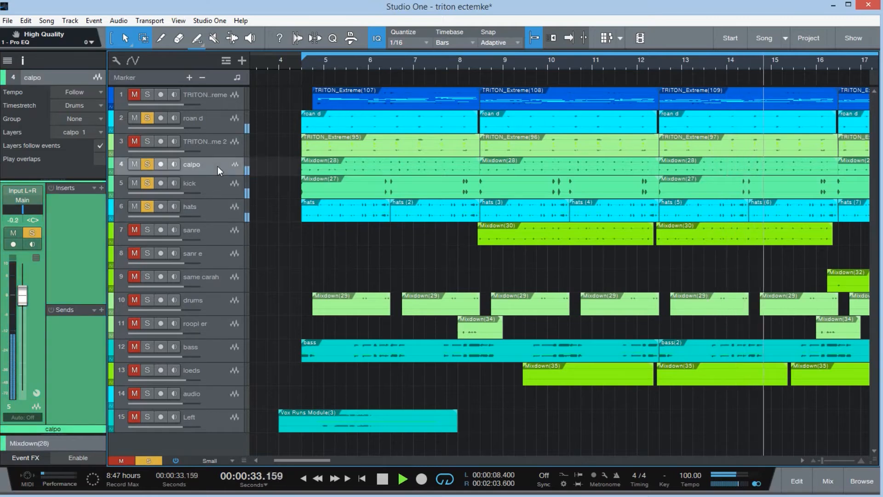
key(space)
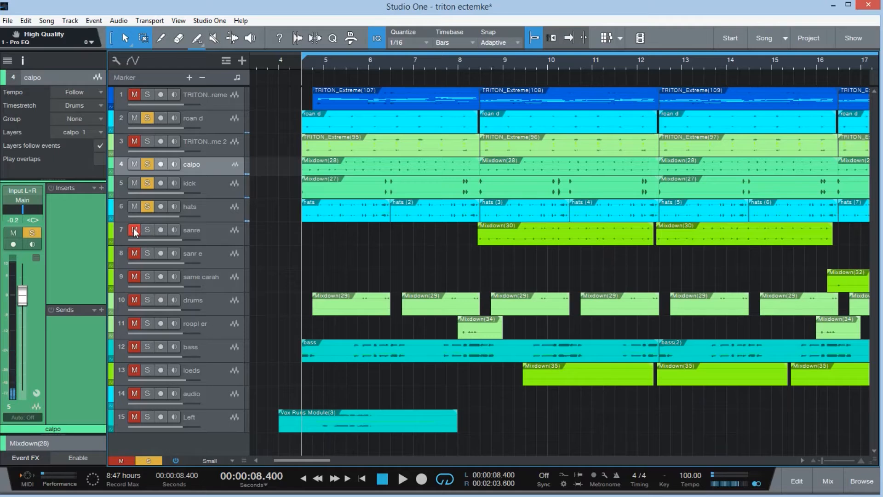
Step: Add the sanre track to the soloed tracks and play from the 15-second mark, stopping and replaying once
click(424, 62)
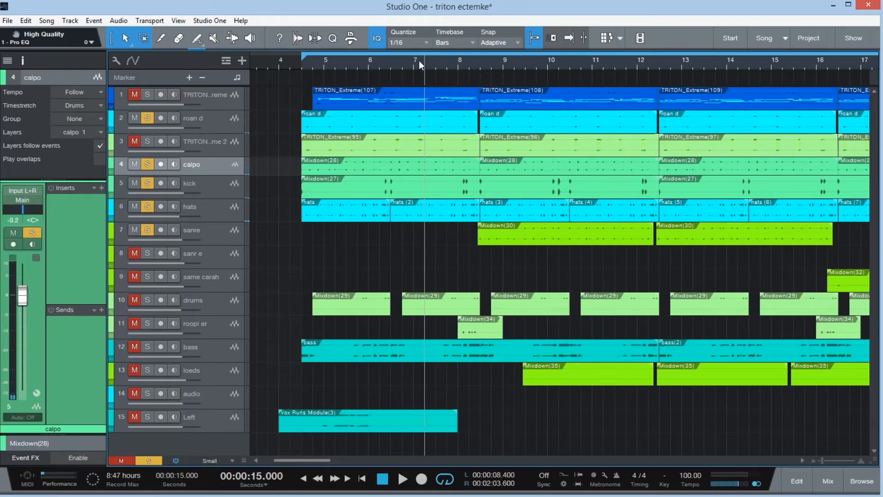
key(space)
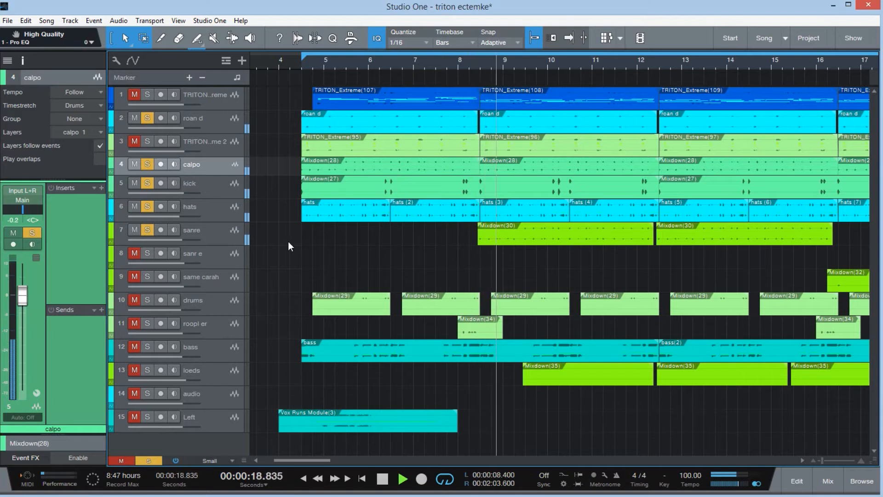
click(209, 235)
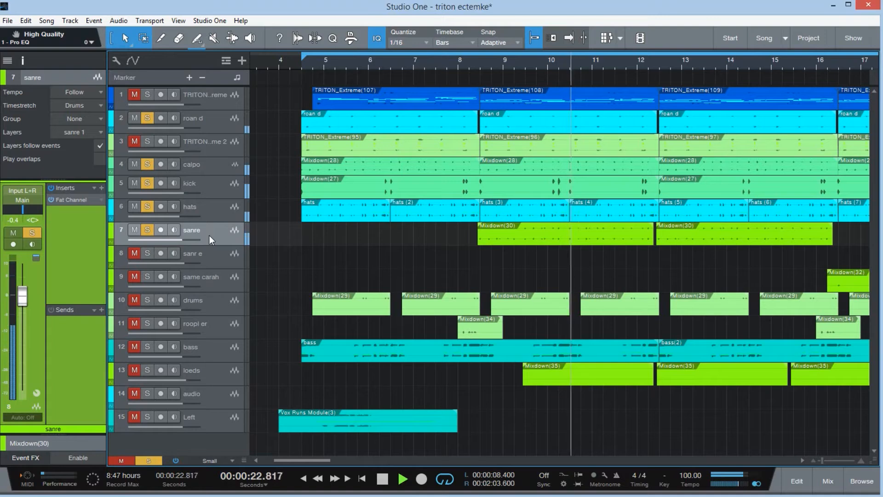
key(space)
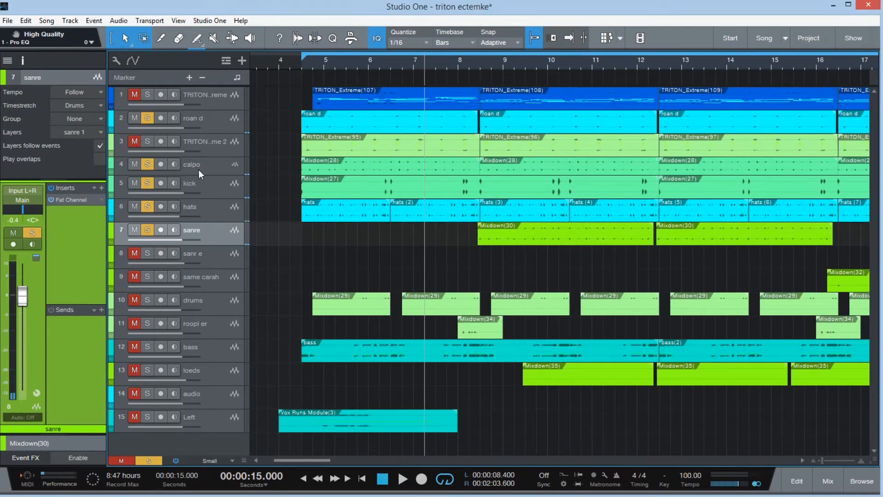
key(space)
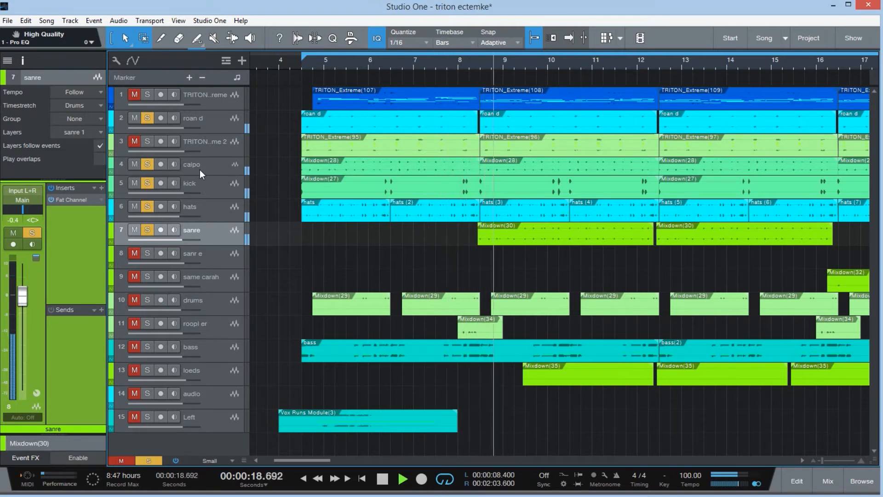
Step: Select the drums and roopl er tracks in turn, restart playback from just before bar 5 and solo roopl er
click(203, 306)
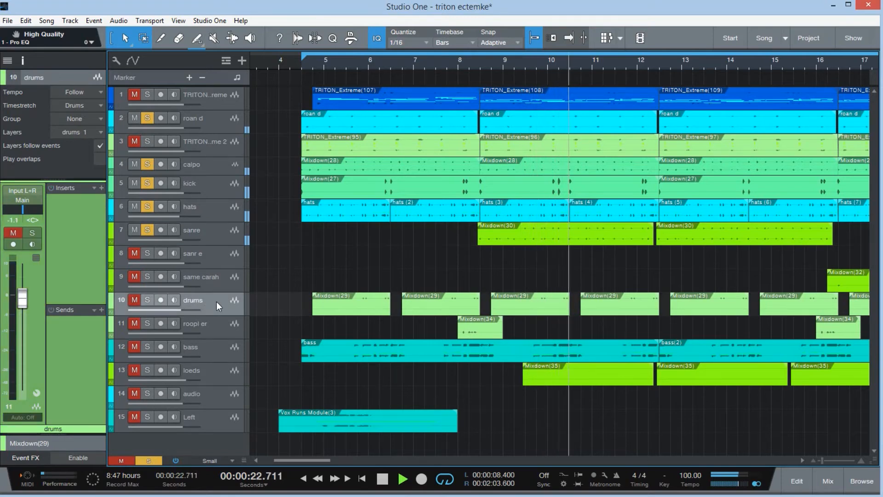
click(220, 324)
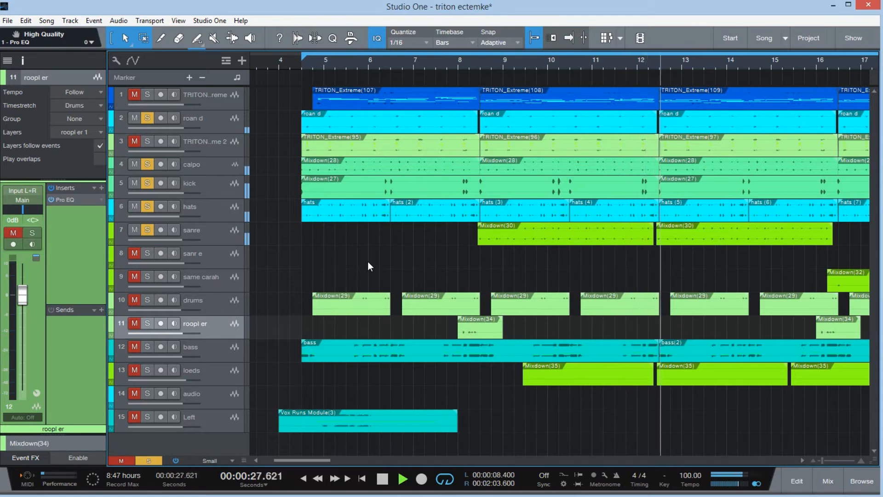
key(space)
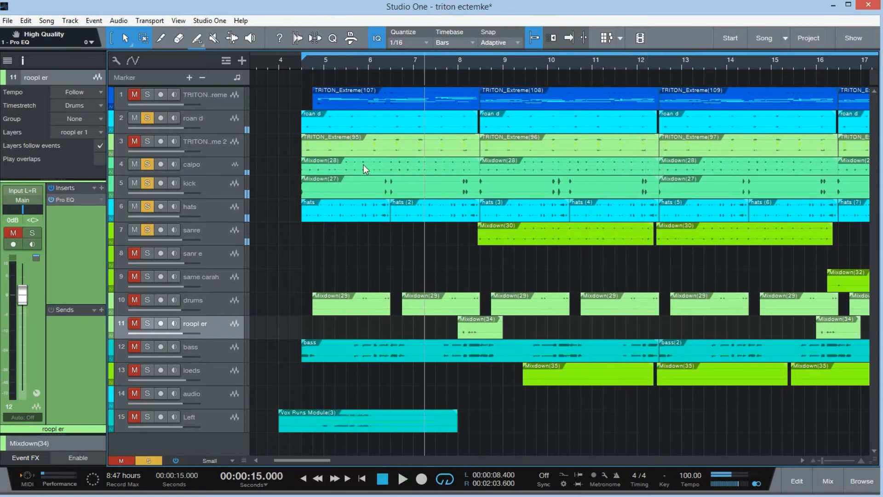
click(309, 61)
key(space)
click(134, 325)
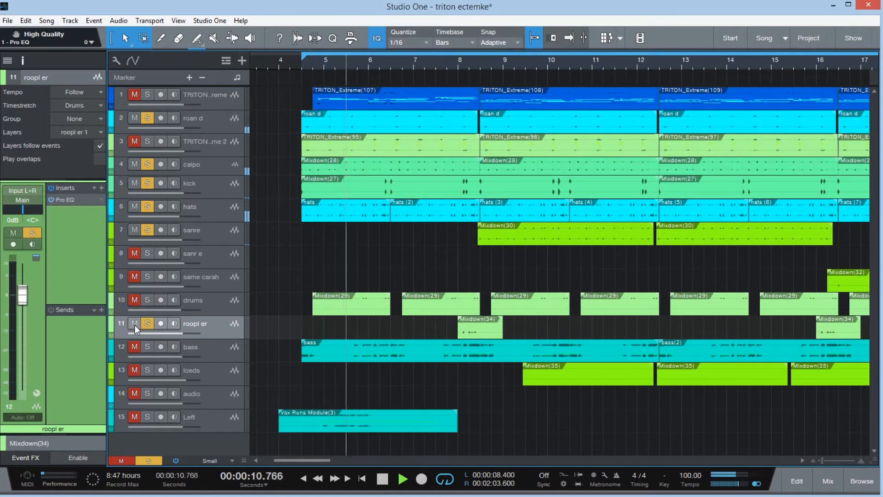
Step: Select the sanre and drums tracks in turn while the soloed mix plays, then stop playback
drag(823, 460, 819, 461)
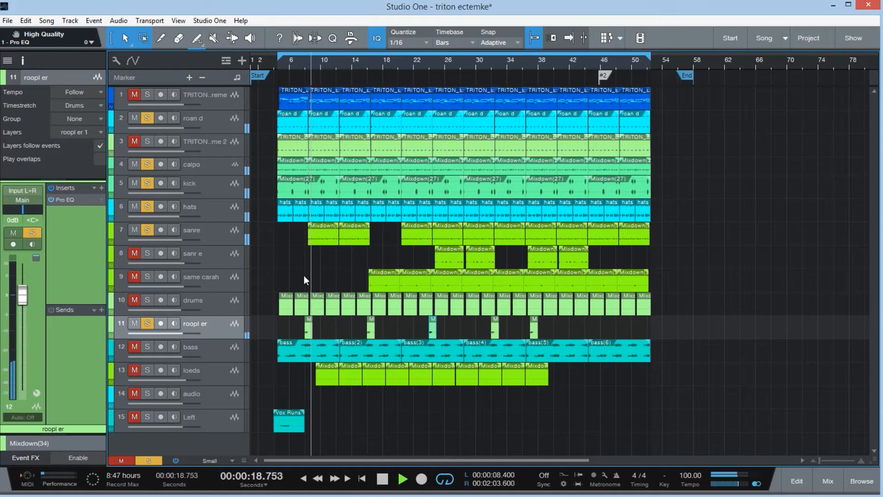
click(316, 238)
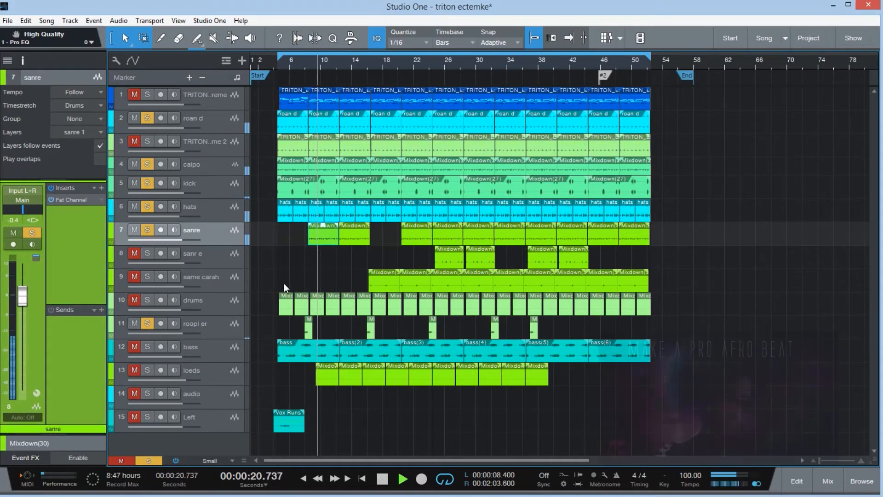
click(227, 298)
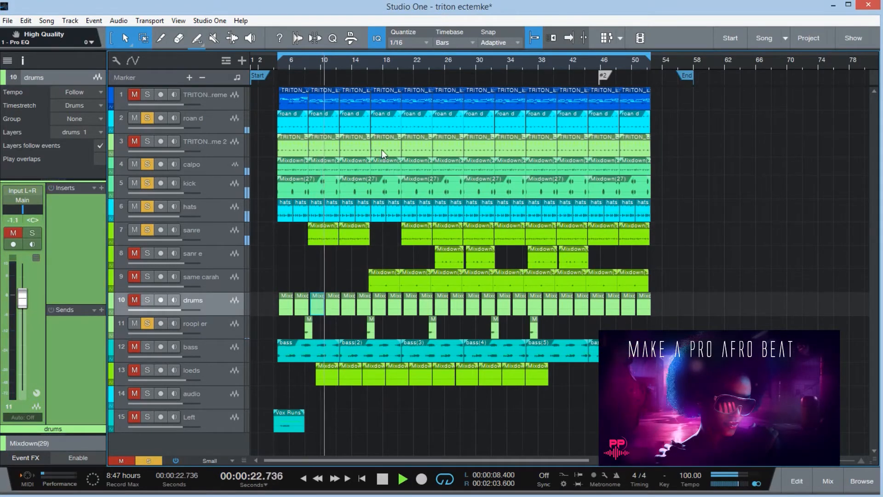
drag(817, 464, 821, 464)
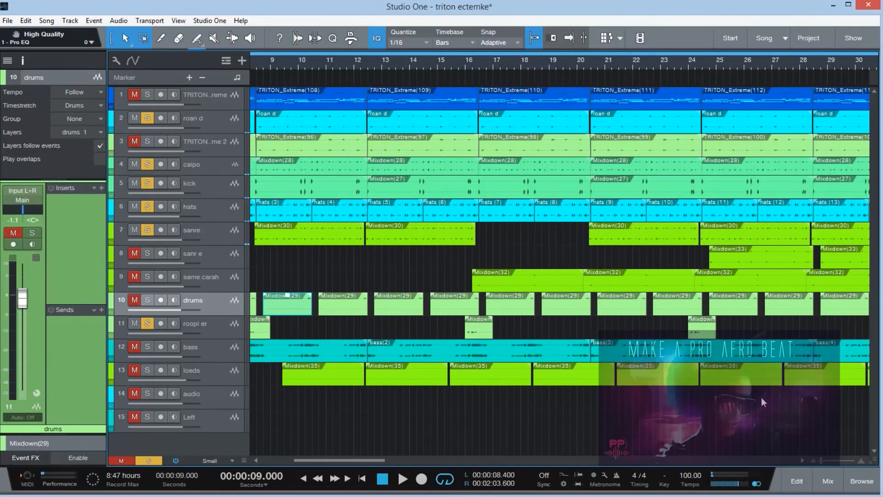
Step: Select the hats, kick and roopl er tracks in turn and replay the soloed mix from the 9-second mark
click(214, 206)
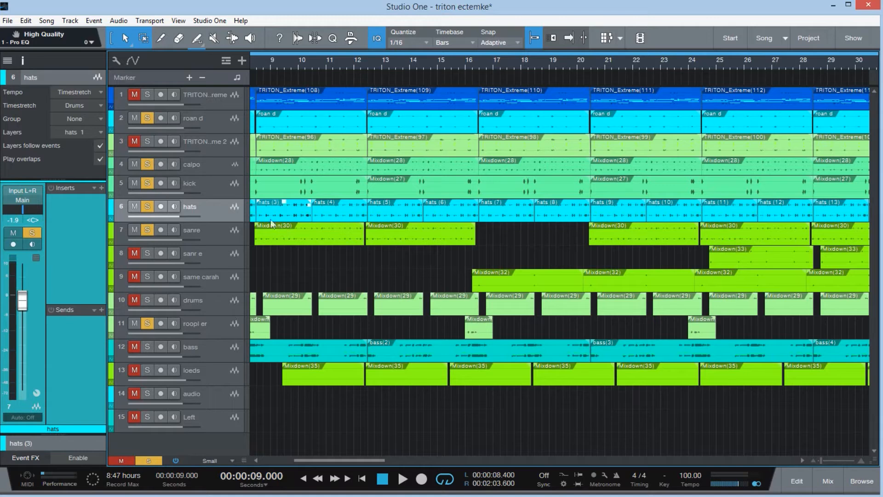
click(223, 181)
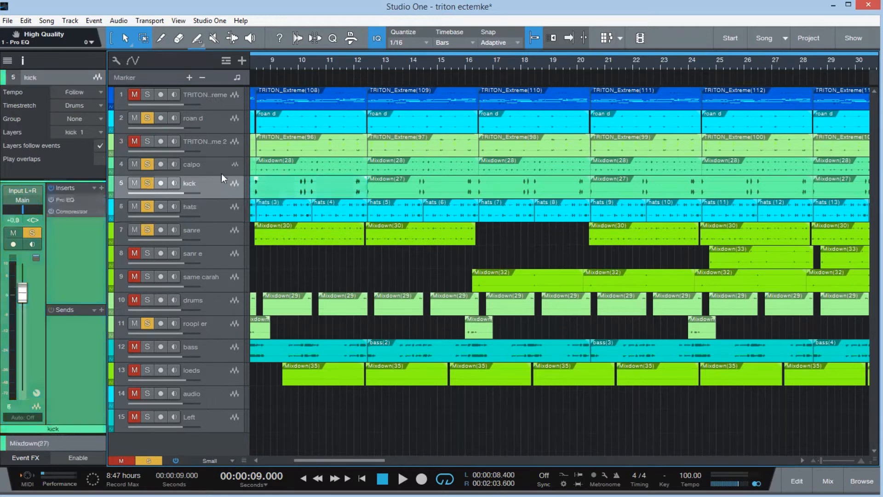
click(214, 210)
click(225, 327)
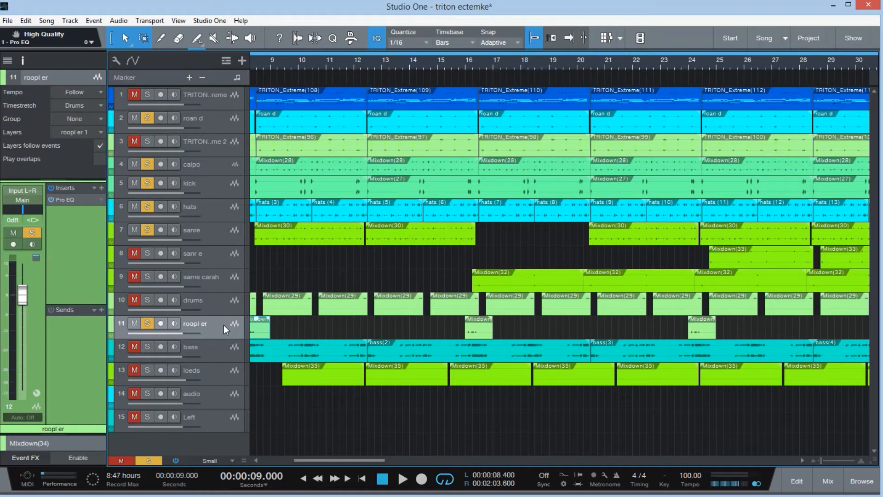
key(space)
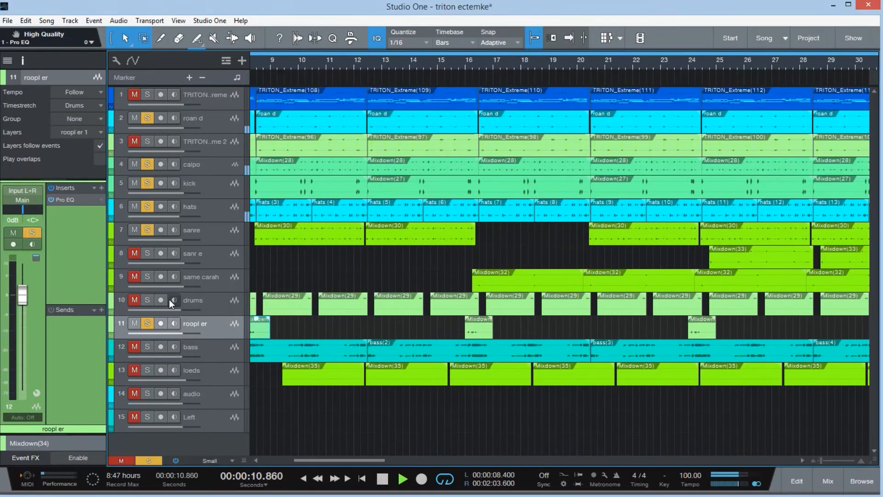
Step: Add the drums track to the soloed tracks during playback, then stop
drag(313, 460, 283, 460)
click(218, 303)
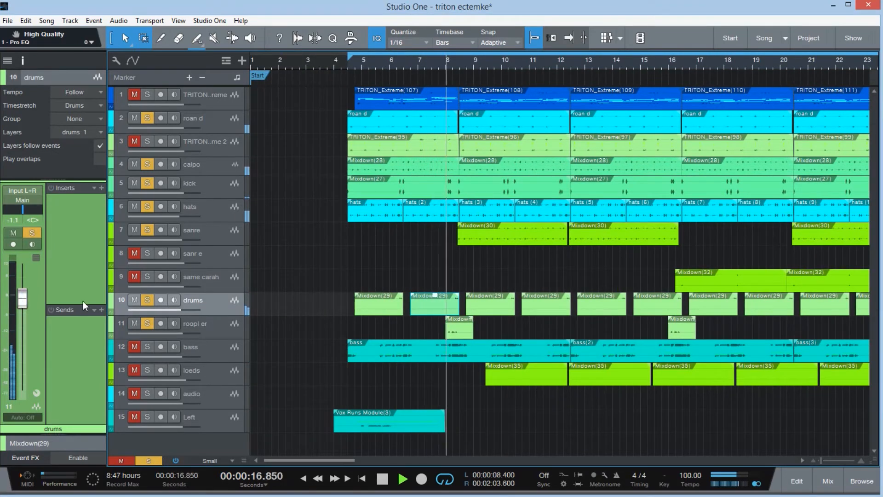
key(space)
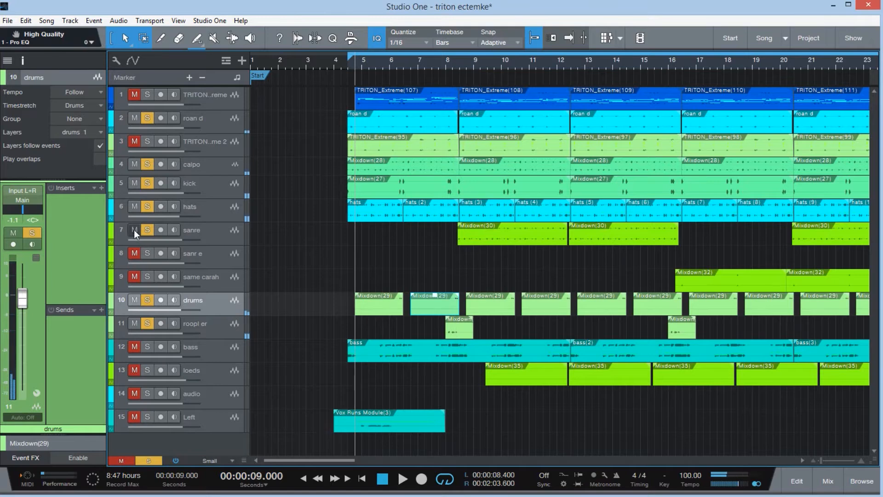
Step: Replay from the 9-second mark with the other percussion muted, and mute roan d so only drums is heard
key(space)
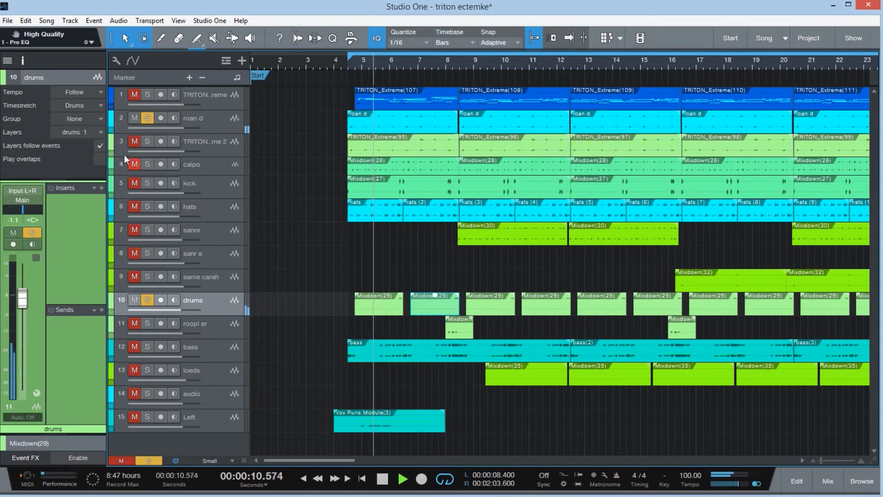
click(135, 118)
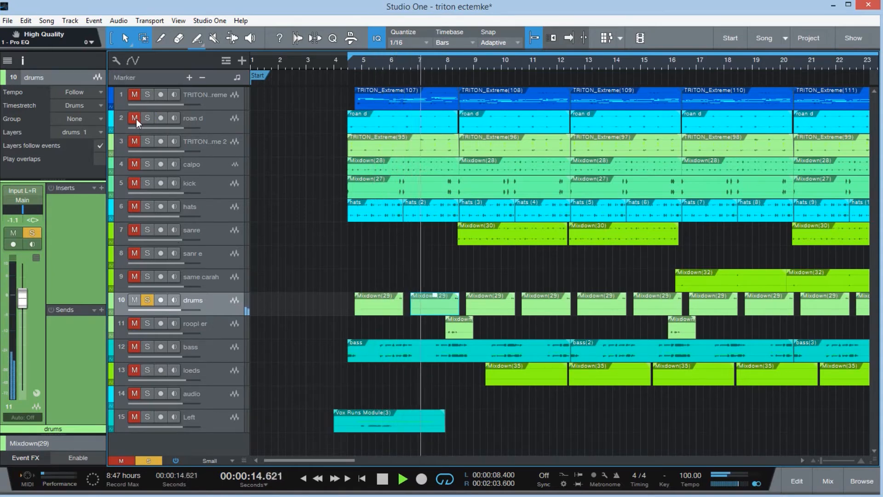
click(136, 120)
click(134, 121)
Step: Bring kick, calpo, hats, sanre, roan d and roopl er back into solo one by one around the playing drums
click(135, 183)
click(137, 167)
click(136, 206)
click(133, 230)
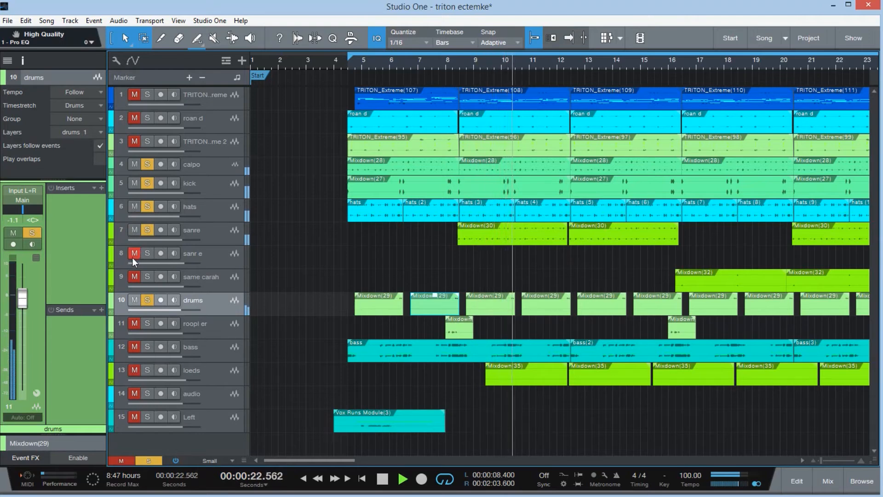
click(133, 119)
click(135, 324)
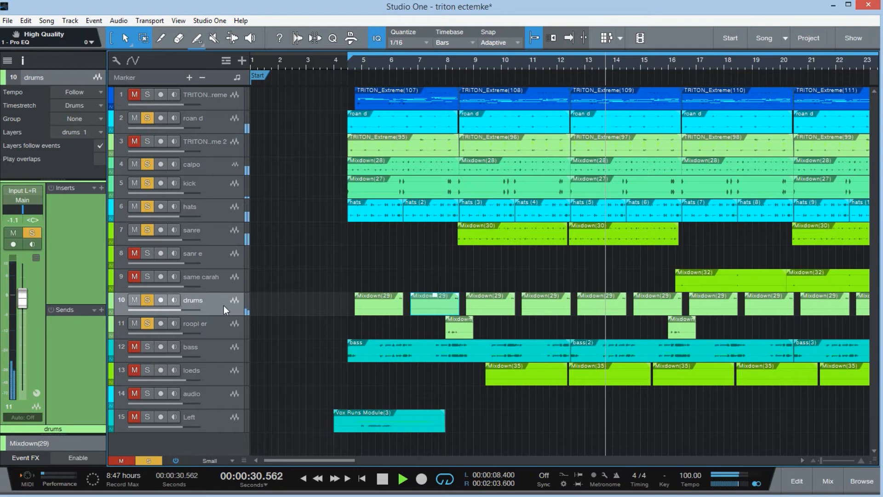
Step: Add same carah and sanr e to the soloed tracks, set the same carah level to +1.1, and stop playback
click(134, 277)
click(134, 254)
click(217, 258)
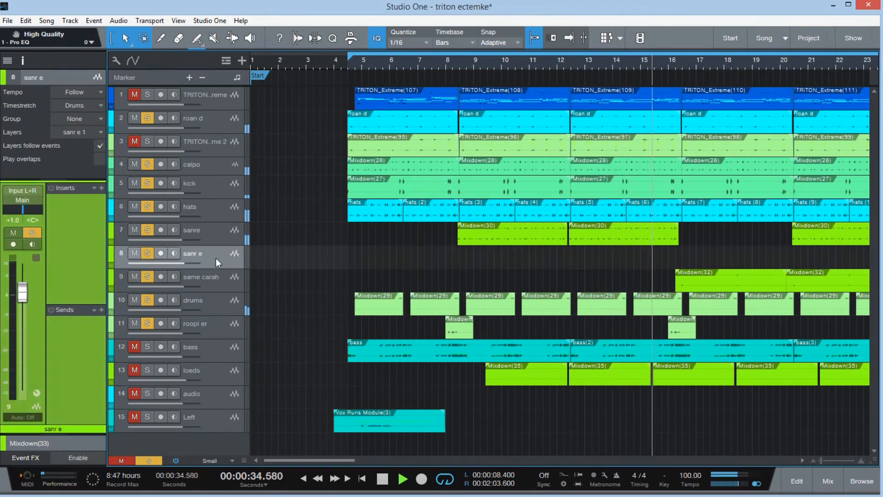
click(214, 275)
drag(21, 297, 21, 296)
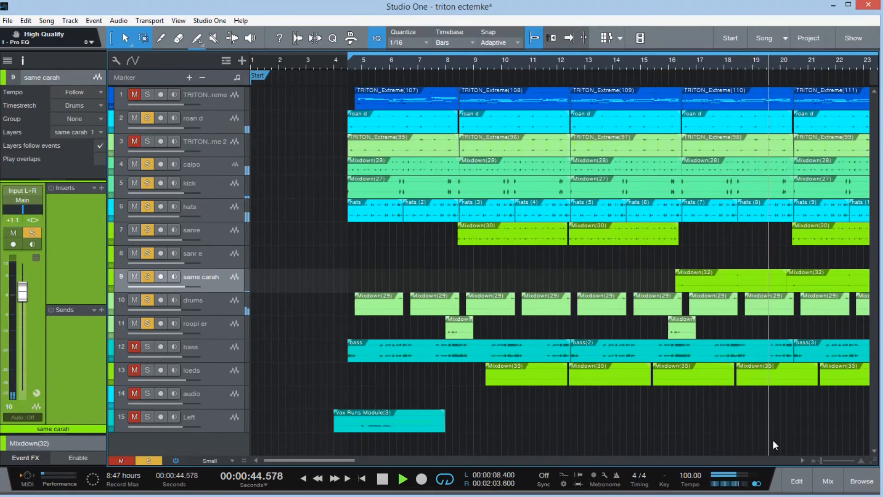
drag(822, 460, 821, 460)
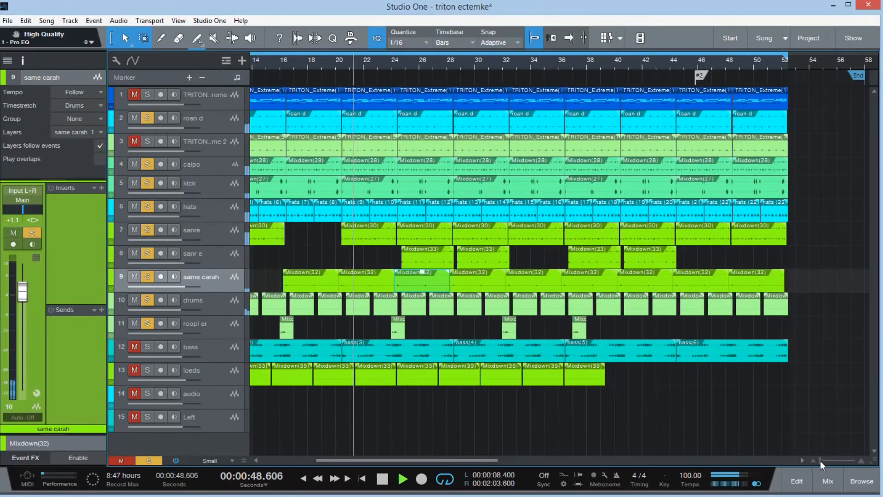
key(space)
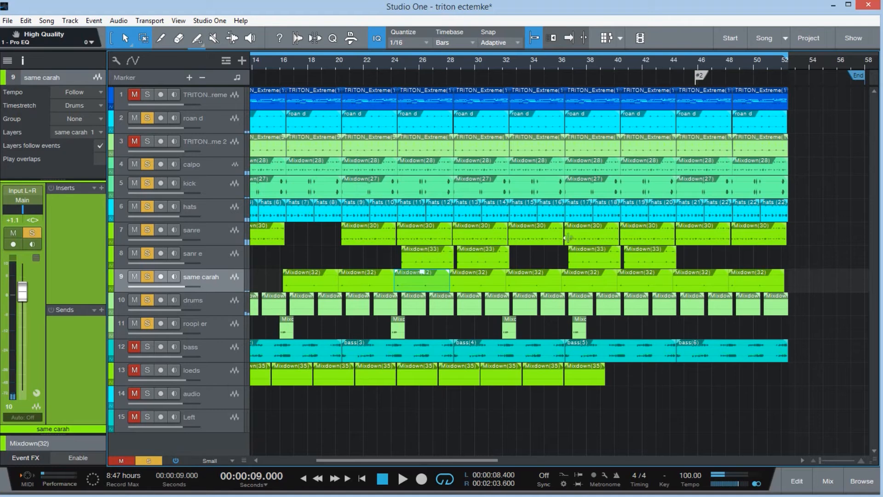
Step: Solo the TRITON_Extreme 2 track, play from the 7.8-second mark and bring TRITON_Extreme into solo as well
click(213, 331)
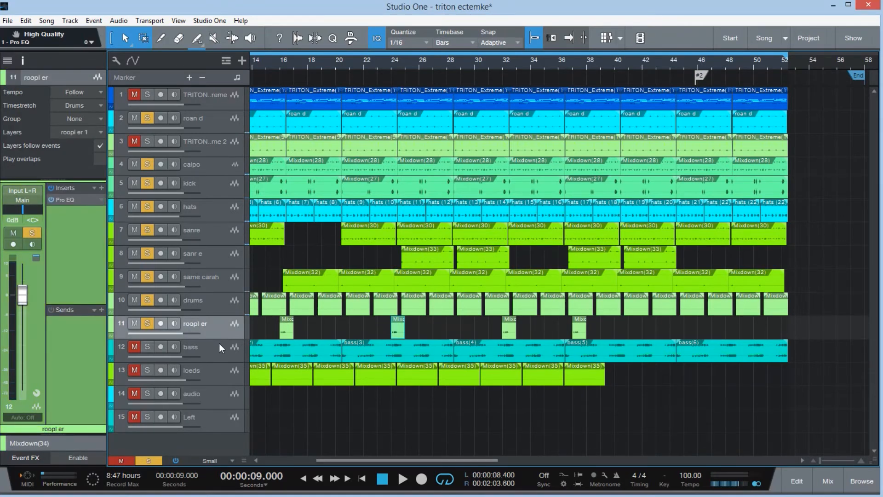
drag(332, 458, 264, 368)
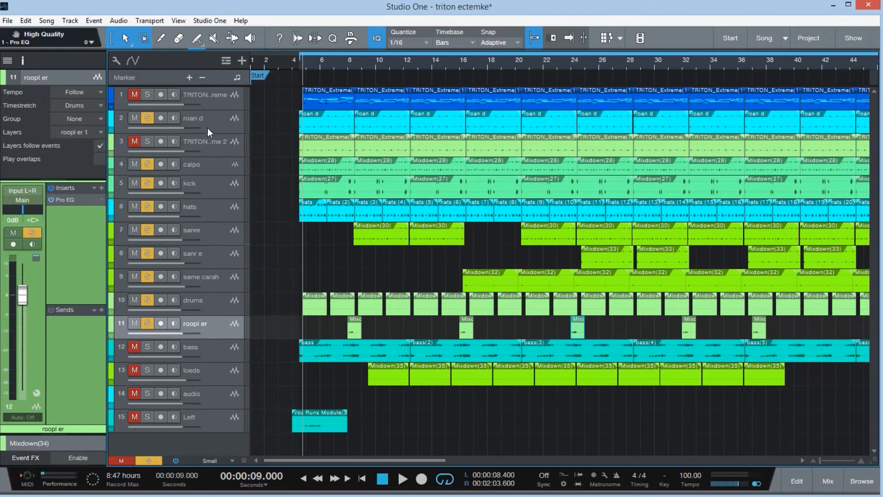
click(208, 142)
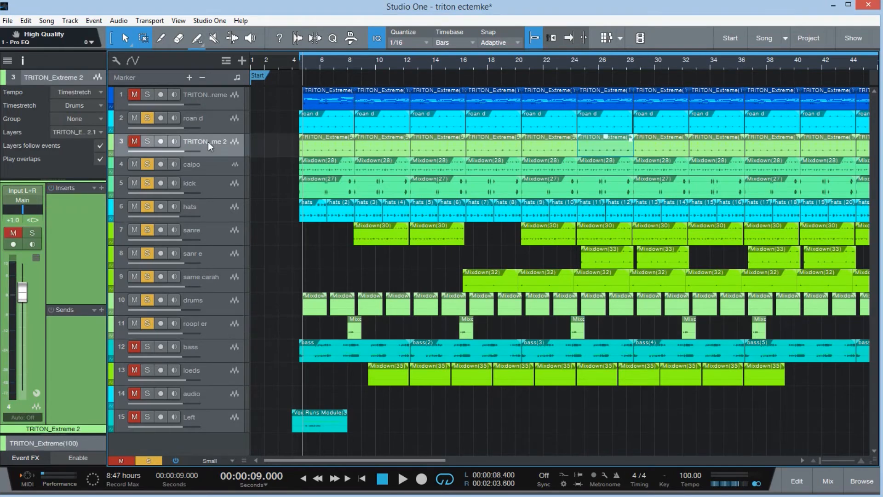
click(145, 141)
click(297, 59)
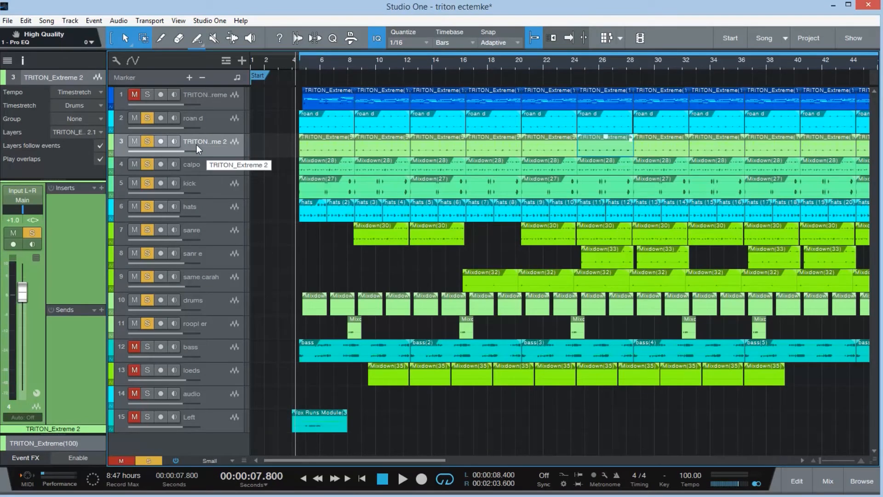
key(space)
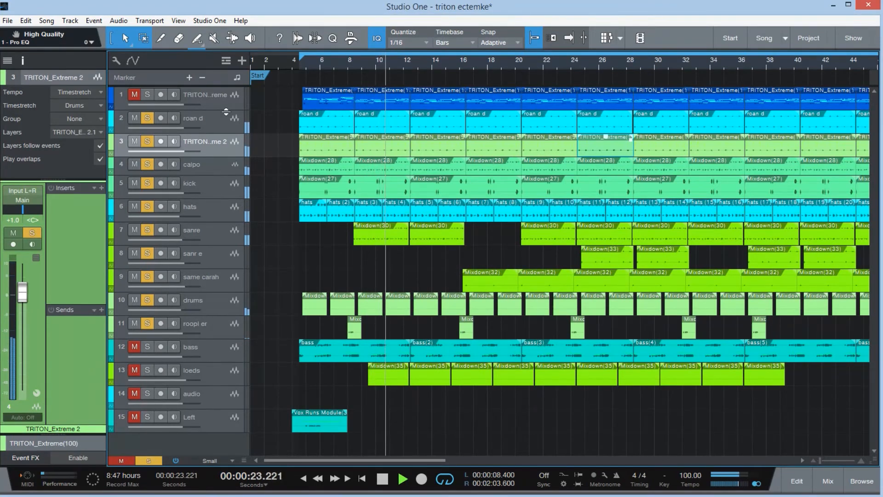
click(146, 96)
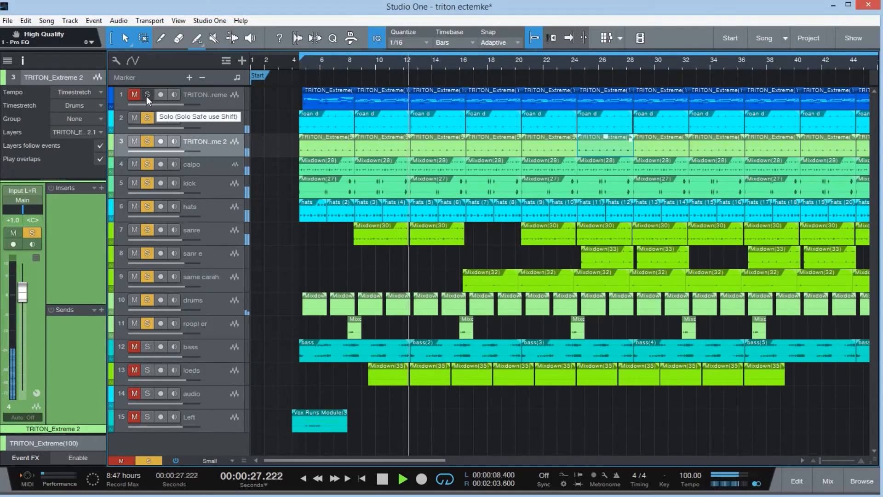
click(207, 101)
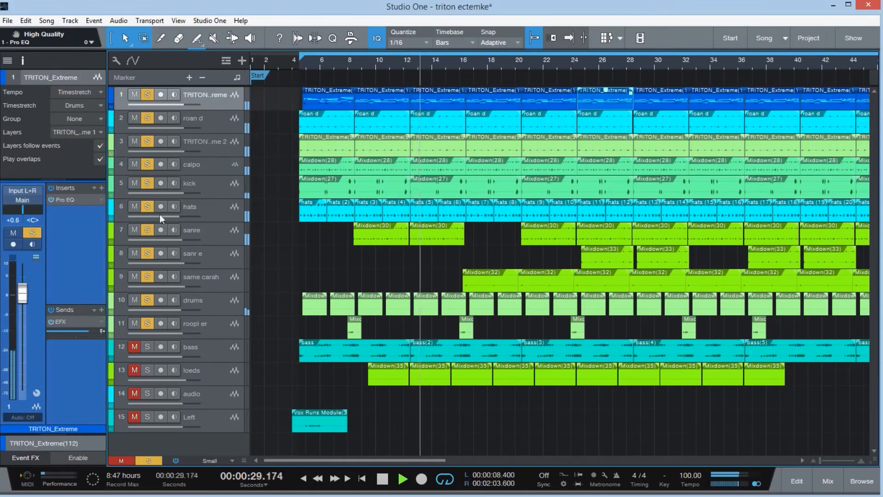
Step: In TRITON_Extreme's Pro EQ, set the high-mid gain to 23.76 dB, enable the low cut and adjust its frequency
click(64, 199)
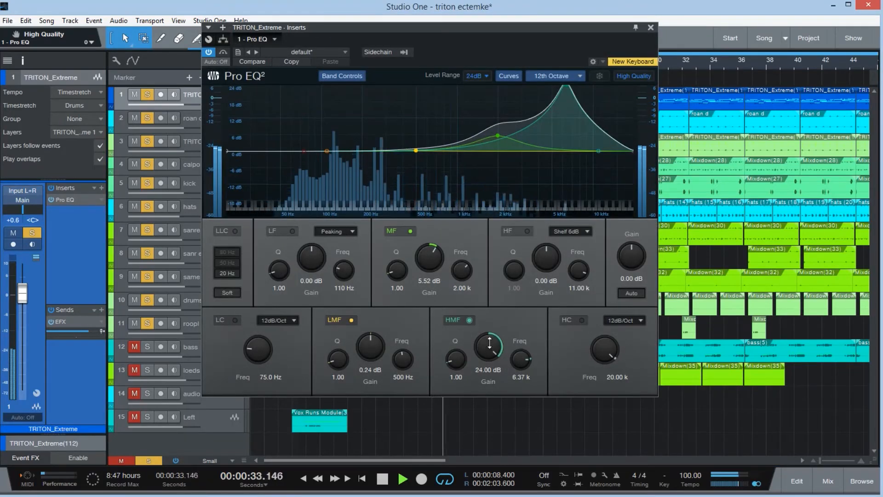
drag(489, 346, 490, 347)
click(235, 321)
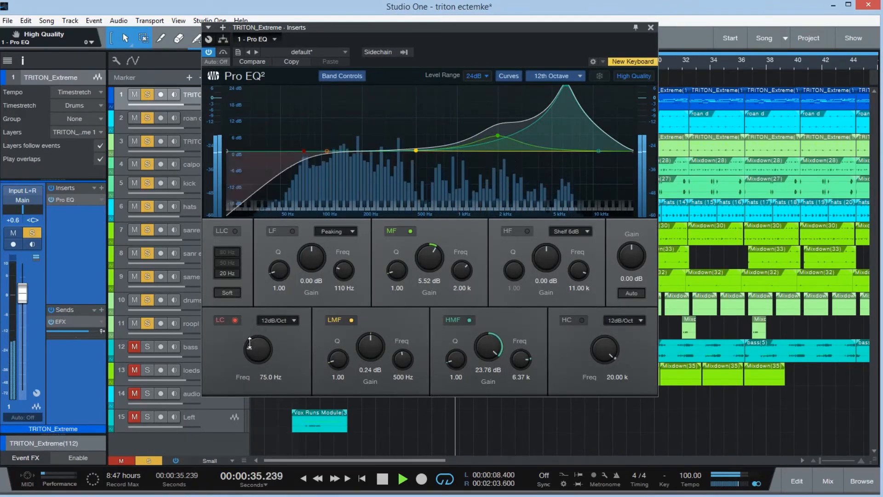
drag(255, 347, 256, 343)
click(650, 28)
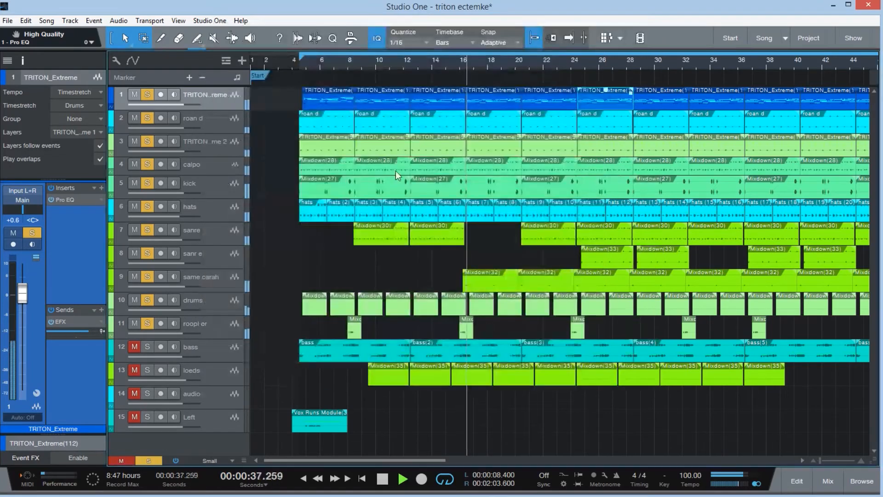
Step: Bring the bass track into the soloed mix, select roopl er and sanr e while listening, then stop playback
click(216, 333)
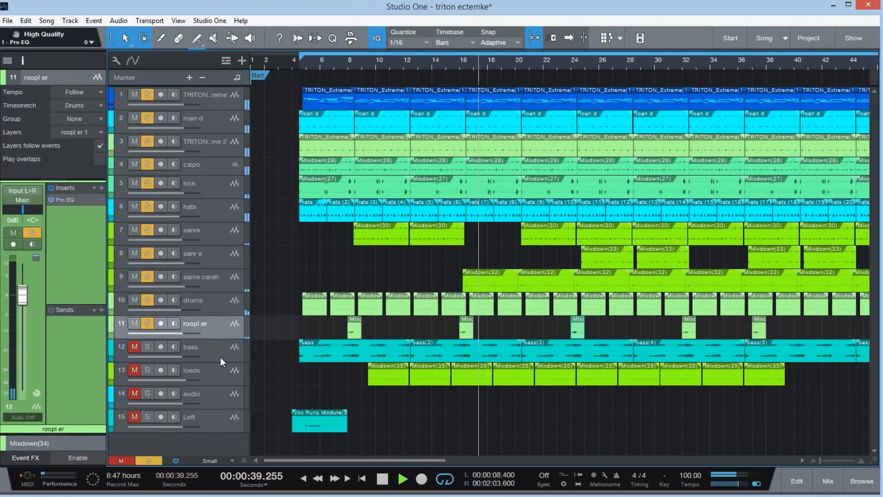
click(217, 347)
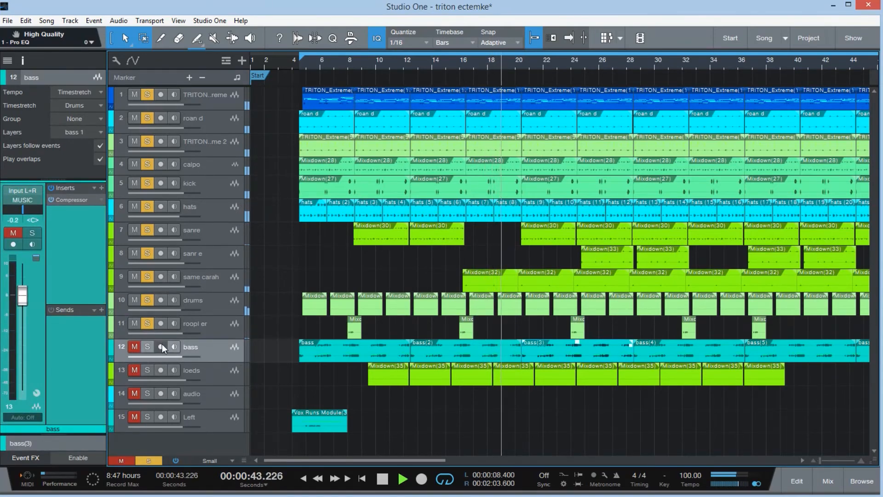
click(134, 346)
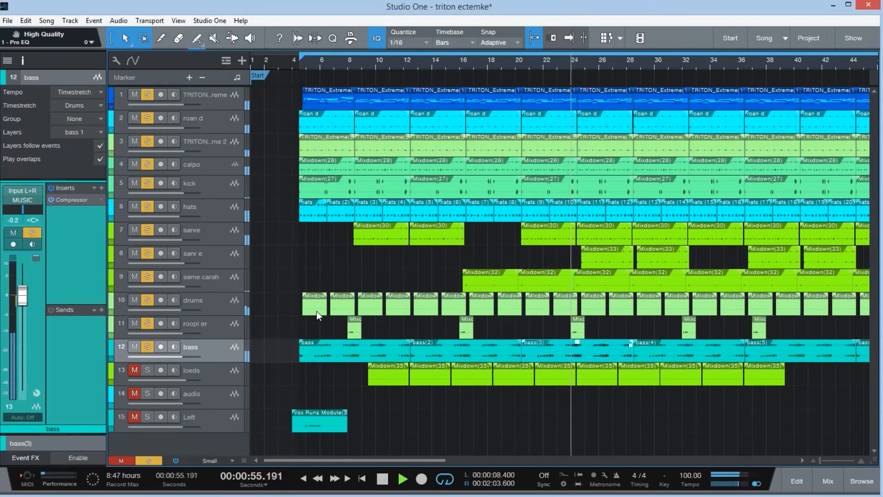
click(237, 328)
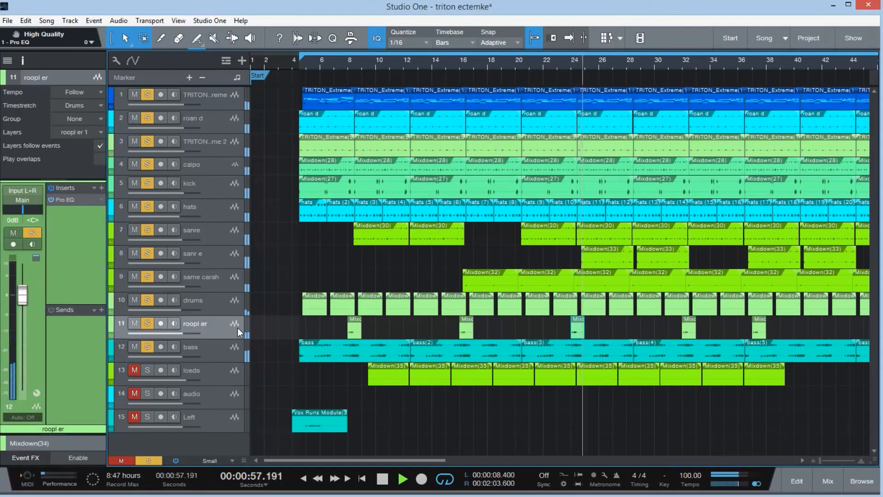
click(230, 256)
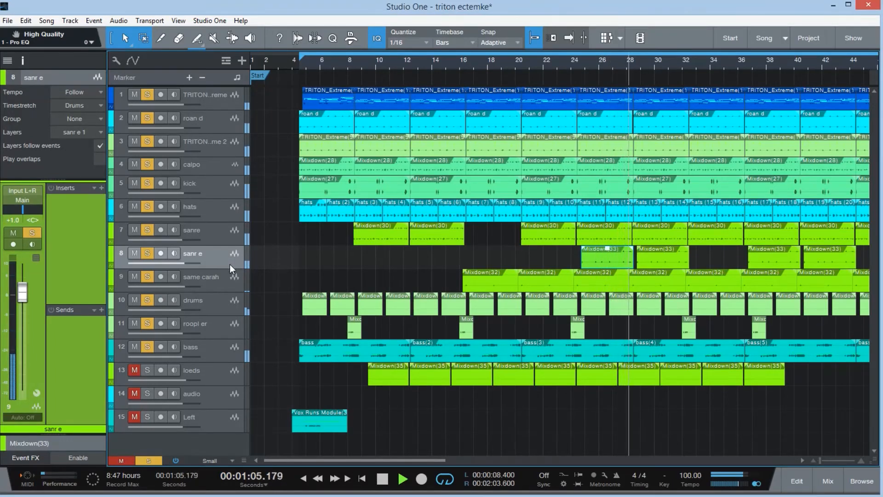
key(space)
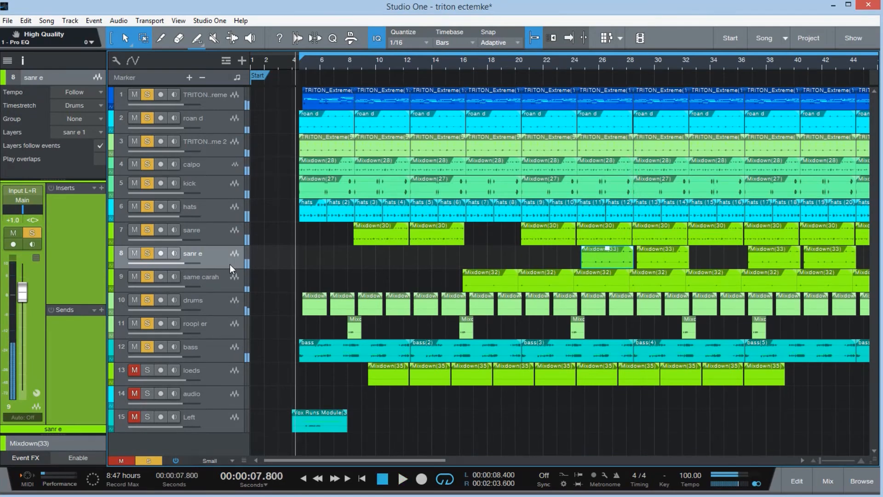
Step: Add the loeds track to the soloed mix and play from the 18-second mark
click(225, 377)
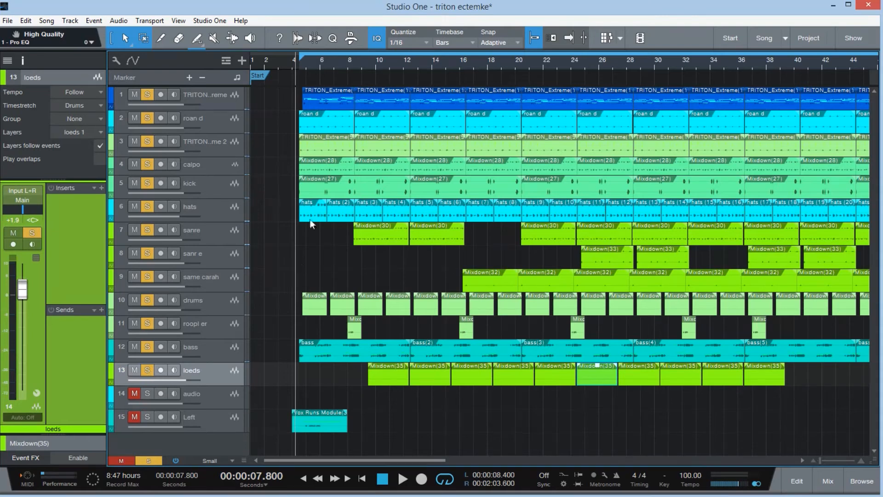
click(354, 59)
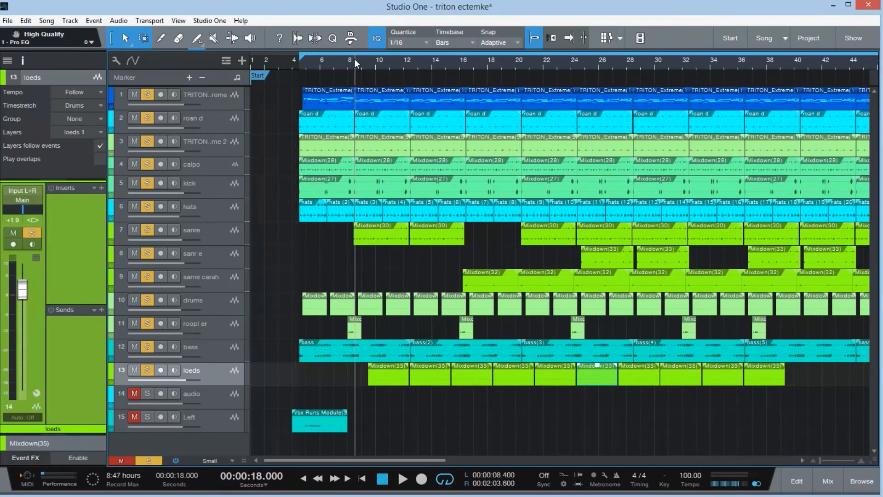
key(space)
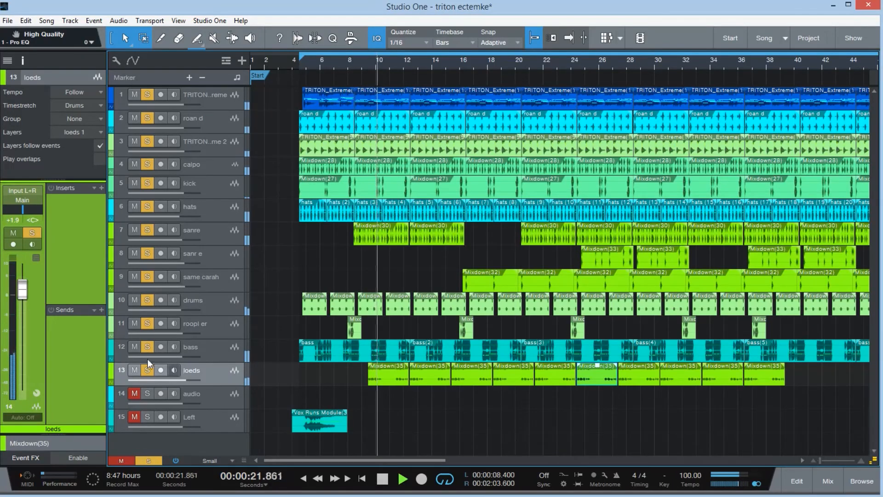
Step: Add a REV send at about +8.1 to the loeds track and set the track's level to +1.9
drag(23, 290, 25, 289)
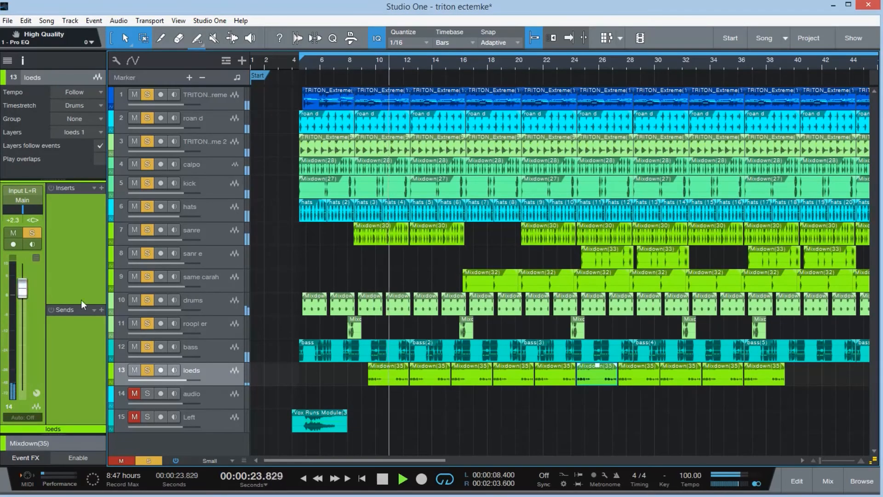
click(102, 310)
click(164, 185)
drag(77, 330, 101, 329)
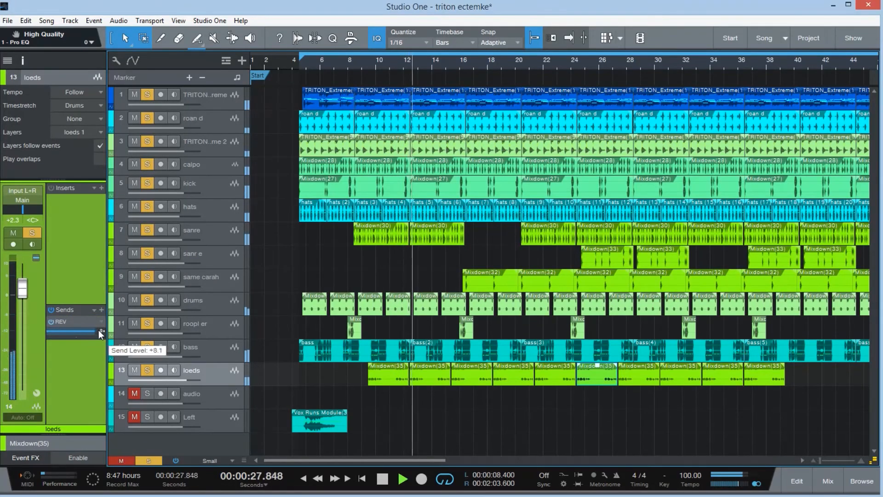
drag(24, 291, 24, 296)
Step: Add the audio track to the solo group, then clear all mutes and solos so the full mix plays
click(147, 393)
click(135, 393)
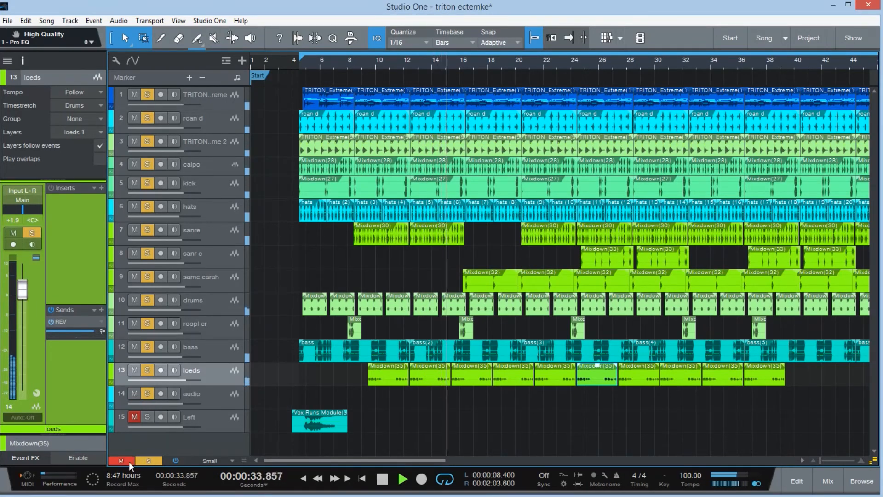
click(128, 462)
click(147, 461)
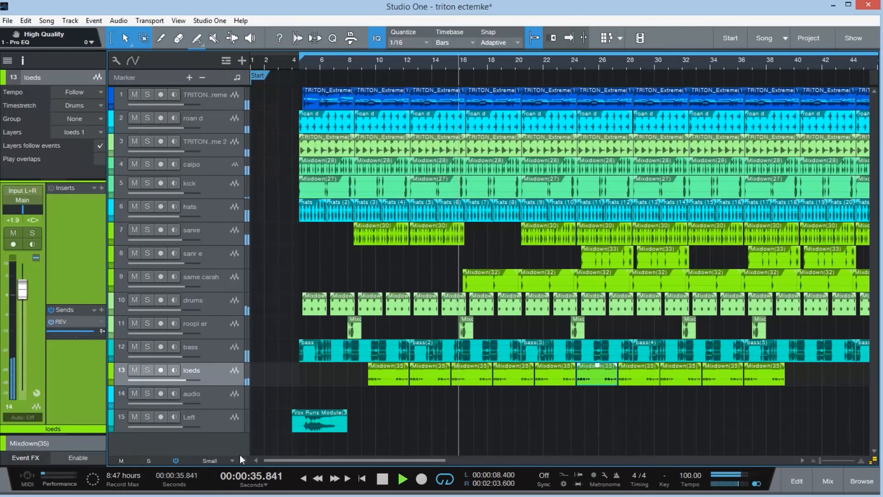
Step: Select the roopl er and sanre tracks while listening to the full mix, then stop playback
click(212, 328)
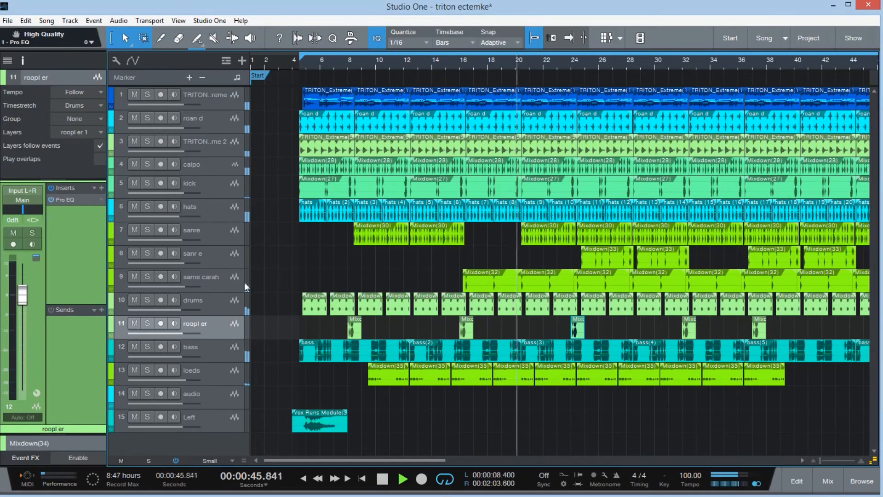
click(212, 234)
key(space)
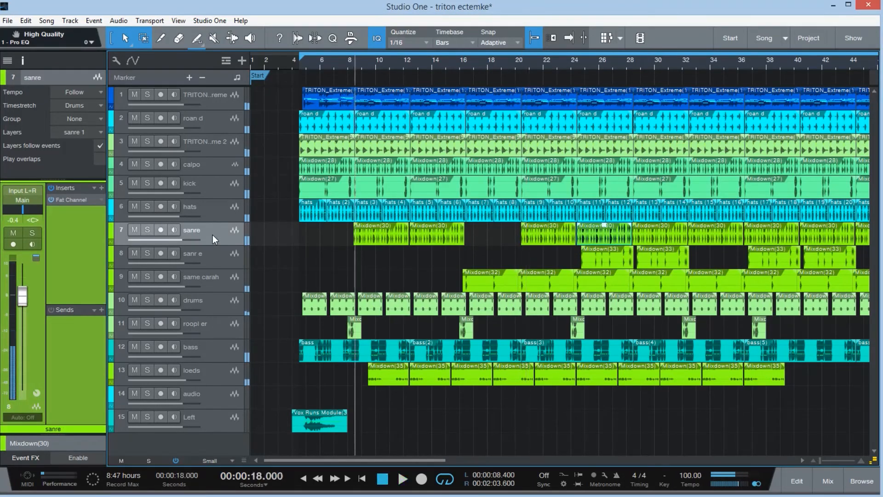
Step: Move the bass track between kick and hats, and leave only kick soloed
click(147, 346)
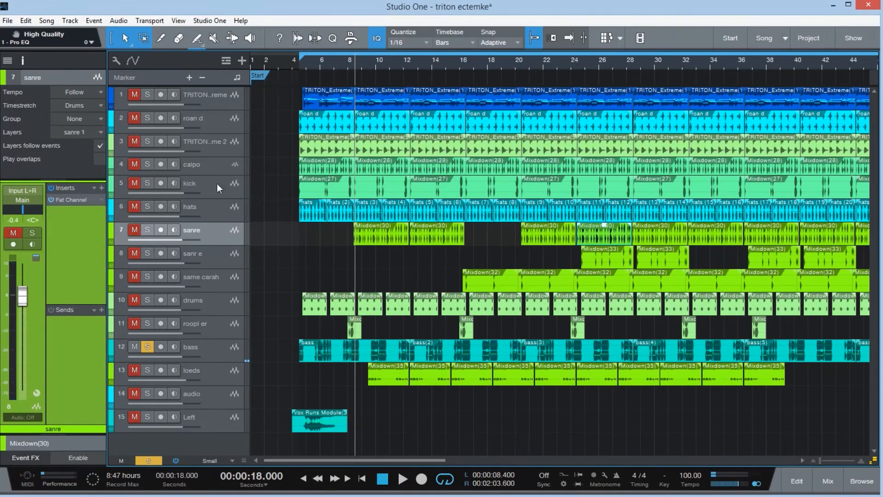
drag(213, 347, 214, 201)
click(146, 206)
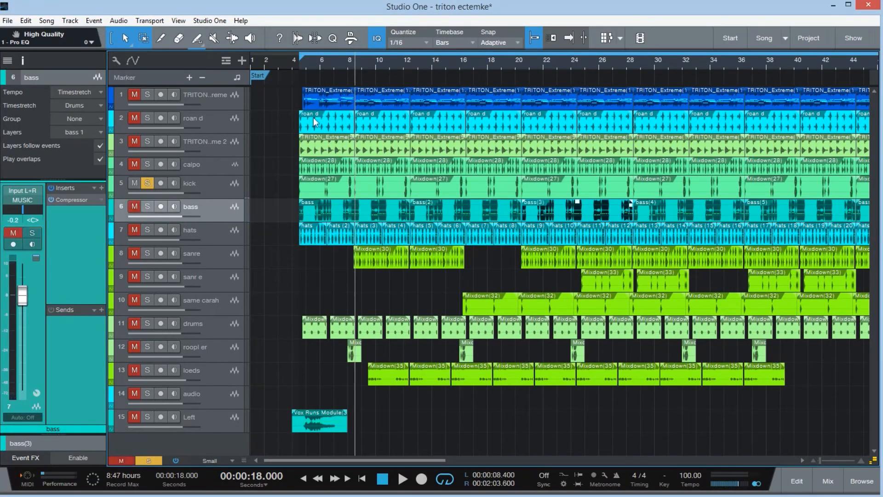
Step: Play the soloed kick from the 8.4-second mark, stop playback and bring bass into solo
click(300, 62)
key(space)
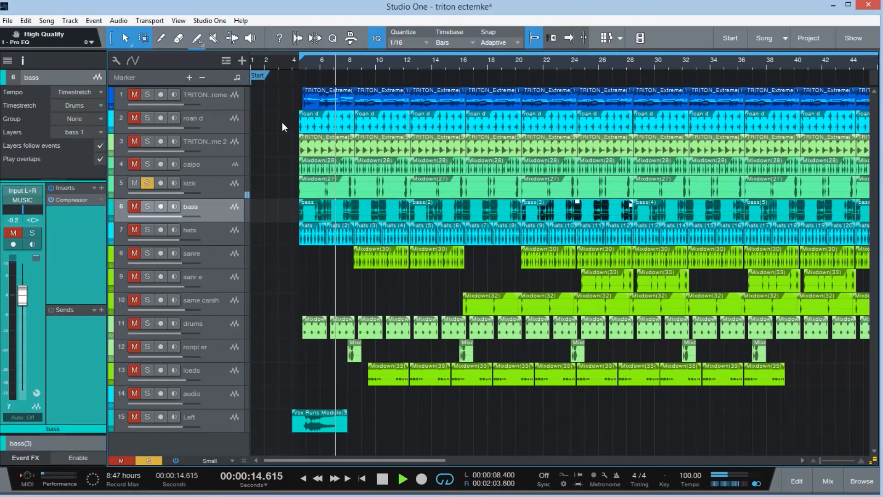
key(space)
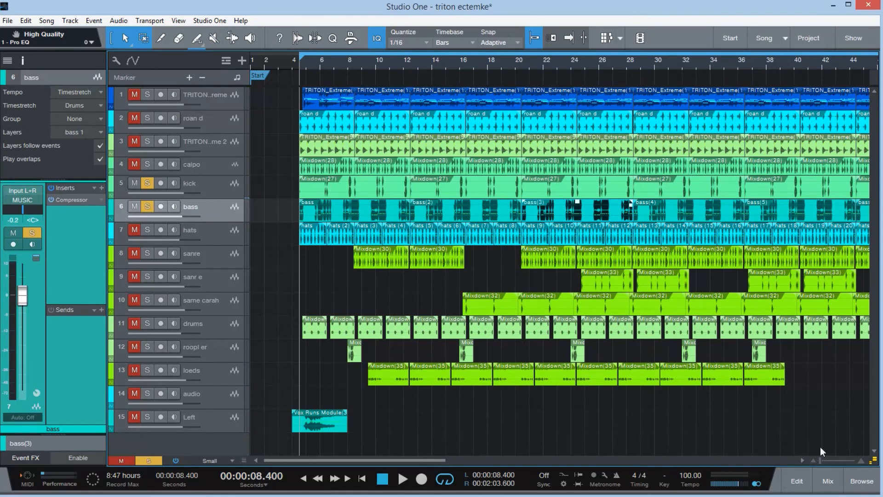
Step: Play kick and bass together from the 8.1-second mark, following their waveforms closely to examine how the hits line up
drag(818, 460, 826, 458)
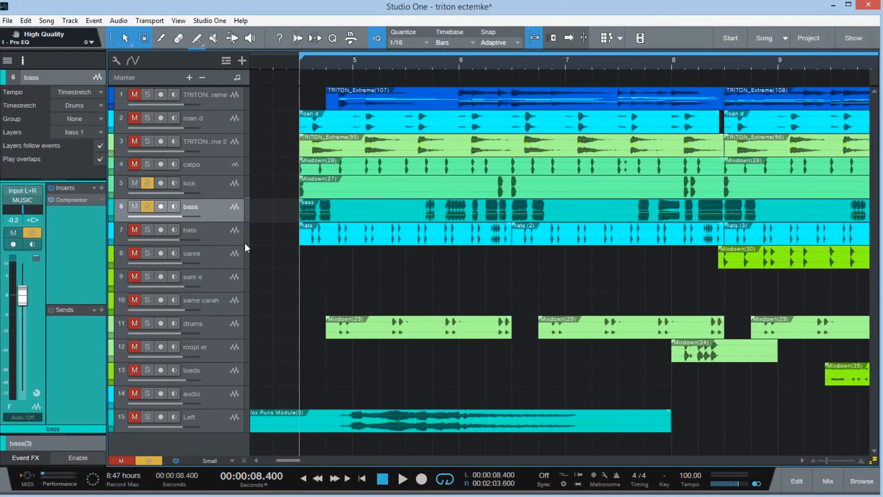
click(290, 65)
key(space)
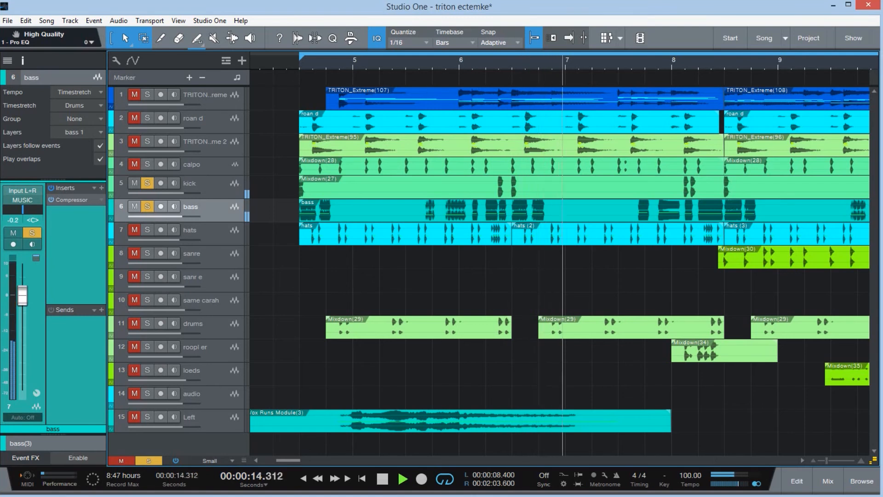
click(802, 462)
click(802, 462)
click(802, 461)
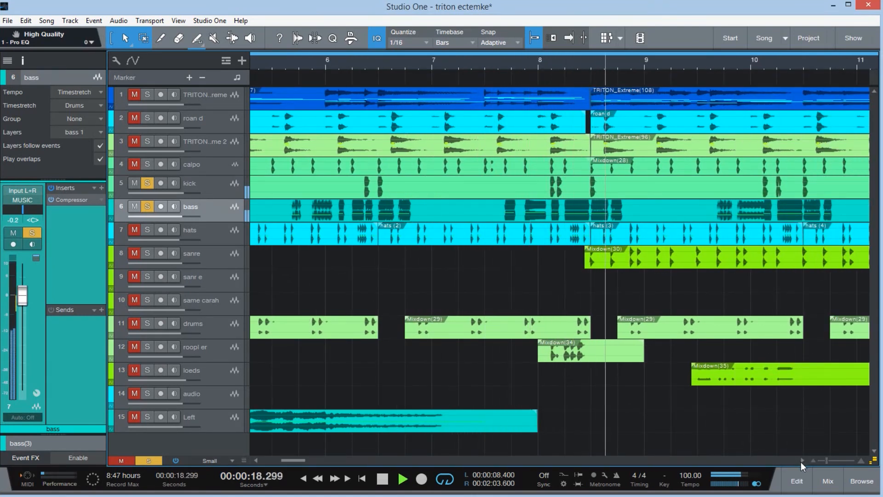
click(802, 461)
click(801, 461)
click(801, 462)
click(801, 461)
click(802, 461)
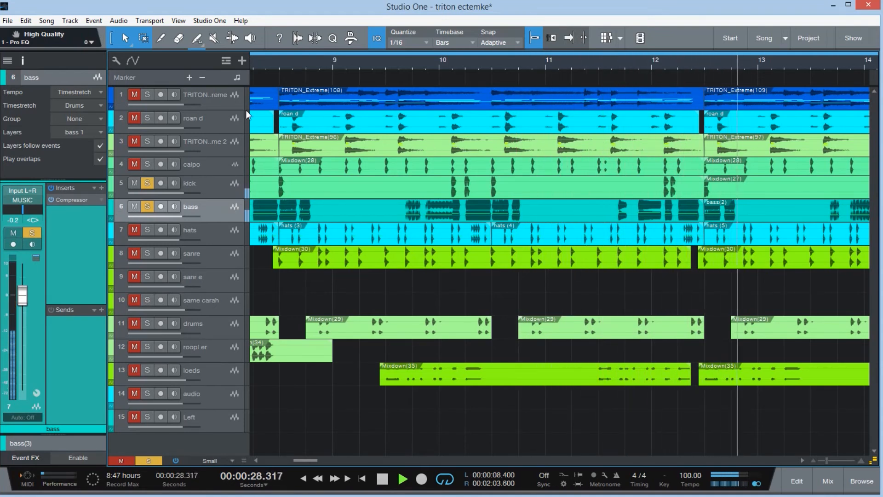
Step: Add the hats and calpo tracks to the soloed kick and bass during playback
click(143, 230)
click(224, 235)
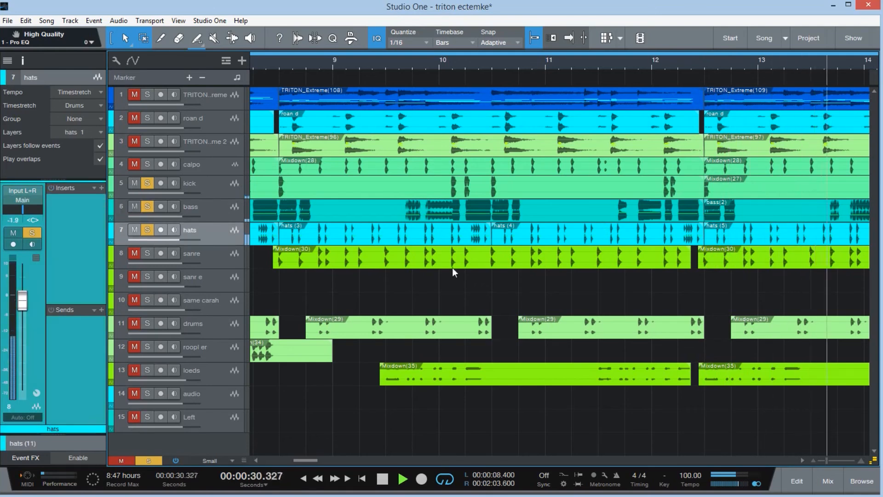
drag(826, 460, 821, 460)
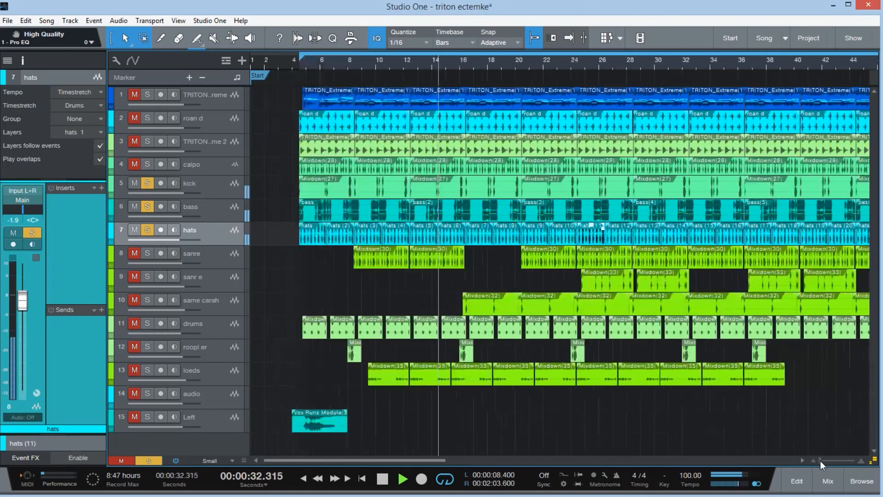
click(146, 164)
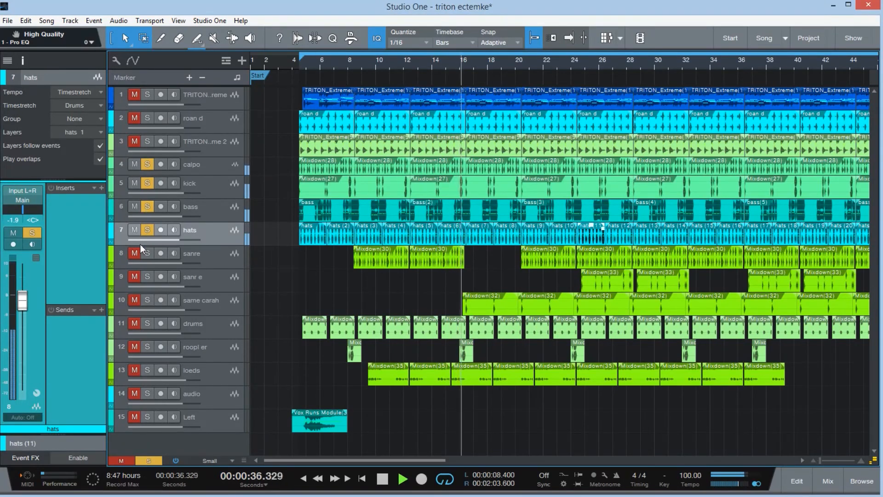
Step: Add same carah, sanr e, sanre, drums, TRITON_Extreme 2 and roan d to the soloed tracks
click(136, 301)
click(138, 278)
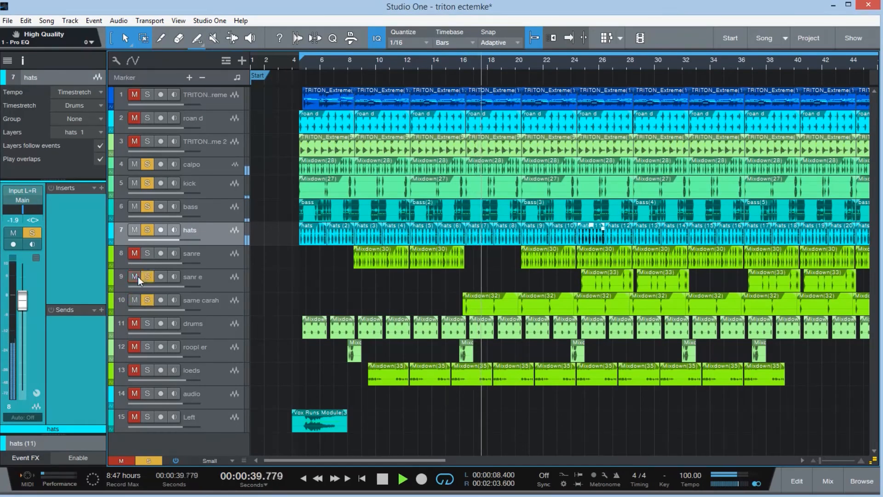
click(133, 253)
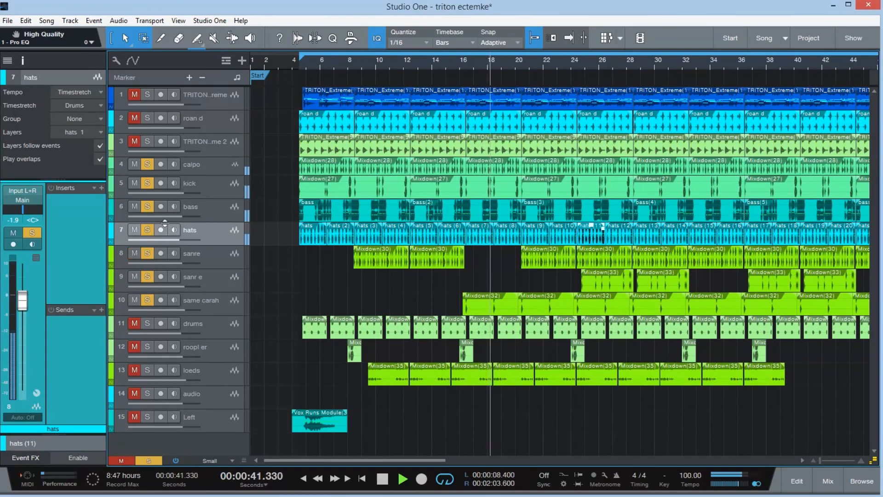
click(134, 326)
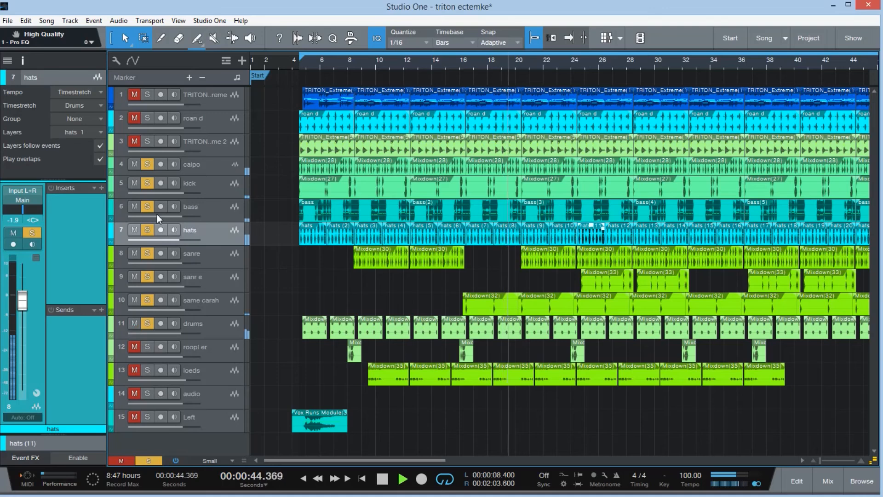
click(135, 143)
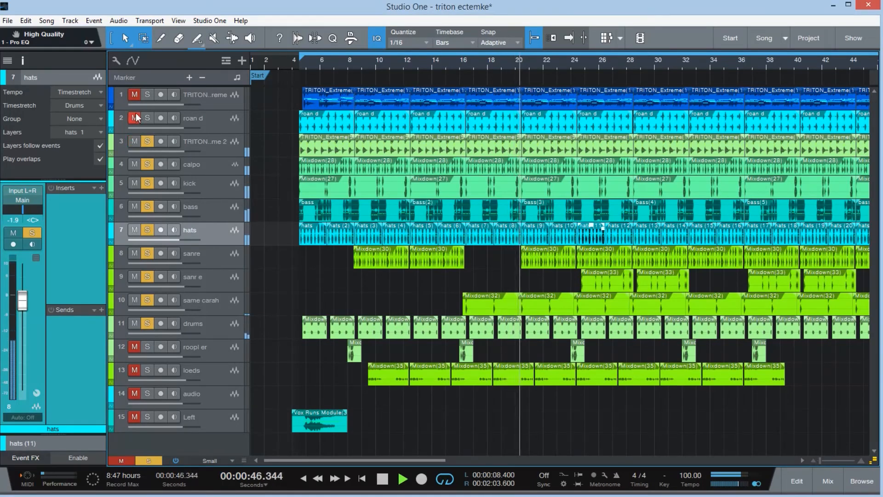
click(135, 117)
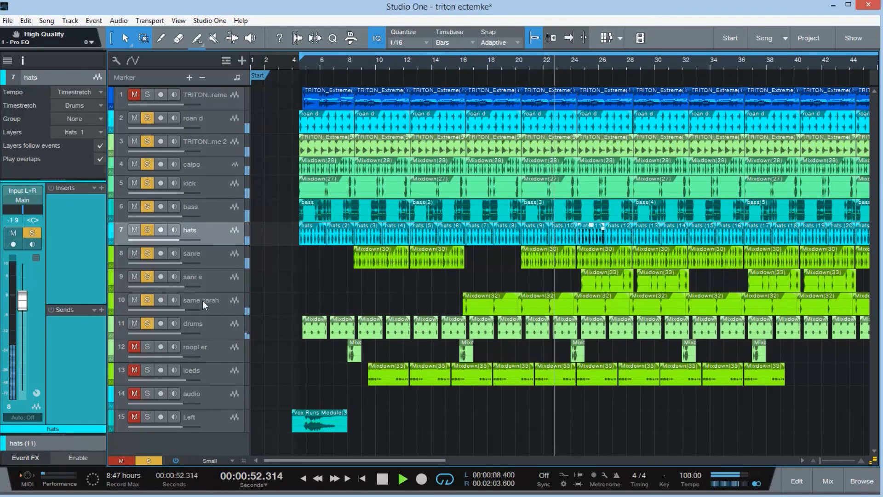
Step: Clear all solos and mutes and view the whole arrangement while the full mix plays
click(143, 460)
click(128, 461)
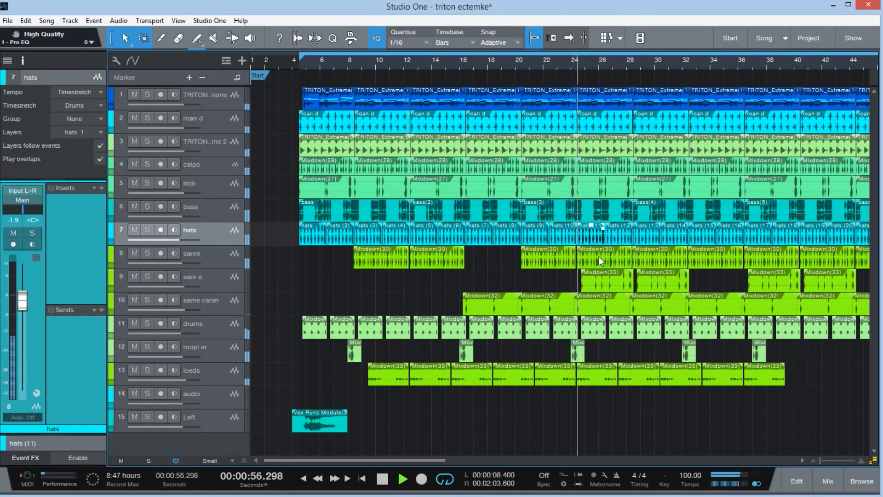
drag(824, 458, 819, 463)
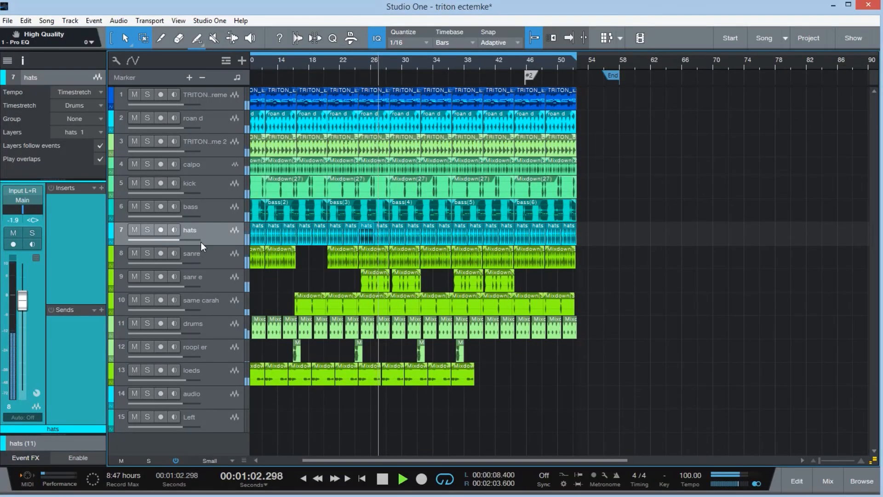
Step: Open the sanre track's Fat Channel, solo the track and play it from around bar 20
click(189, 262)
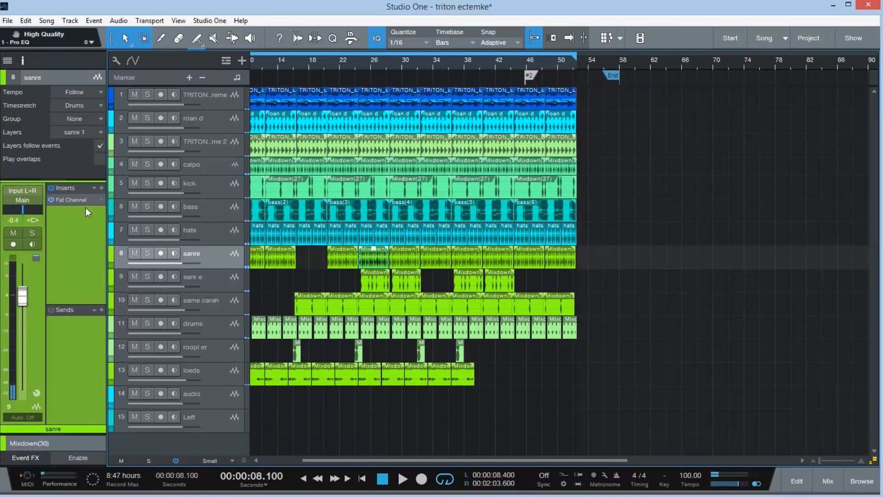
click(73, 200)
click(147, 253)
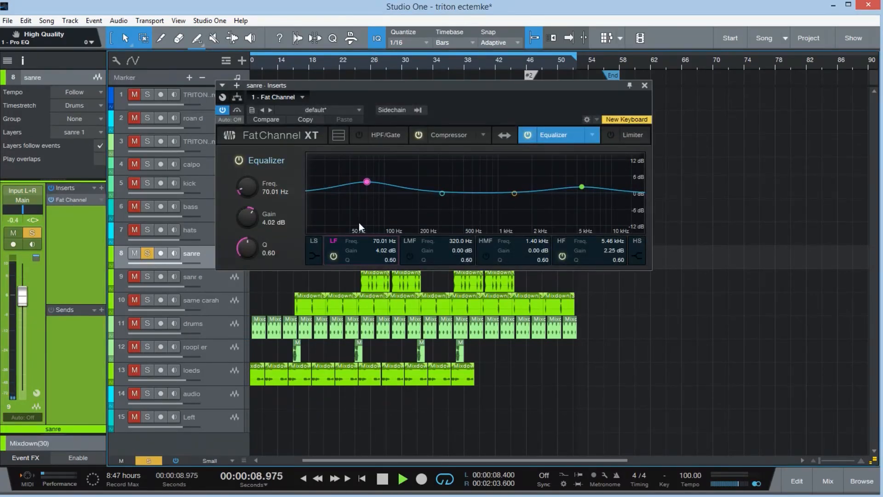
drag(292, 106, 454, 105)
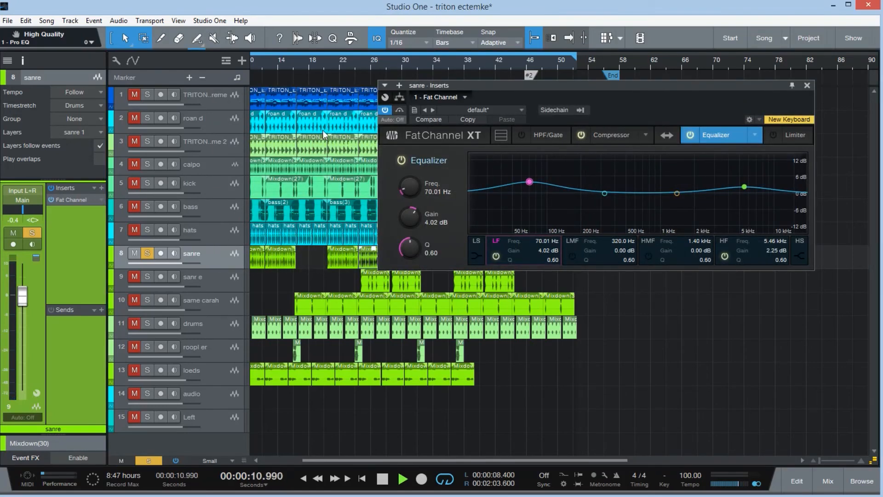
click(321, 64)
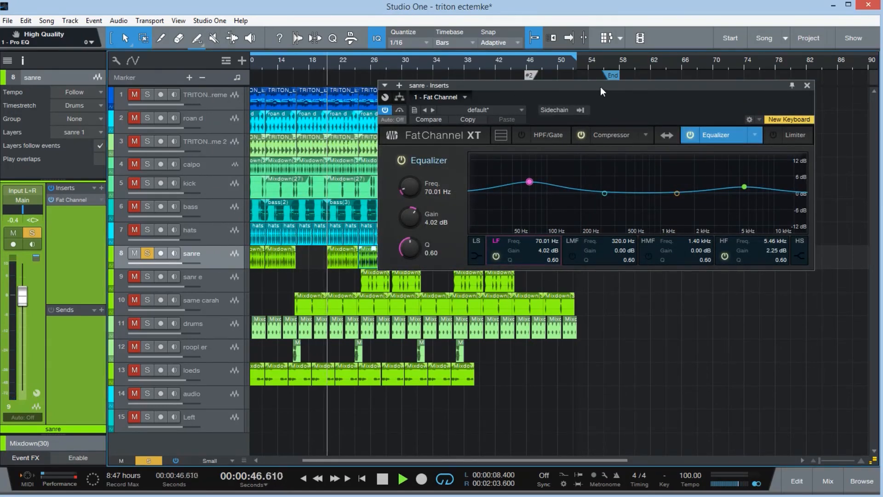
Step: Compare sanre with the Fat Channel equalizer off and on, and examine its Compressor settings and the effect's bypass
drag(601, 87, 430, 87)
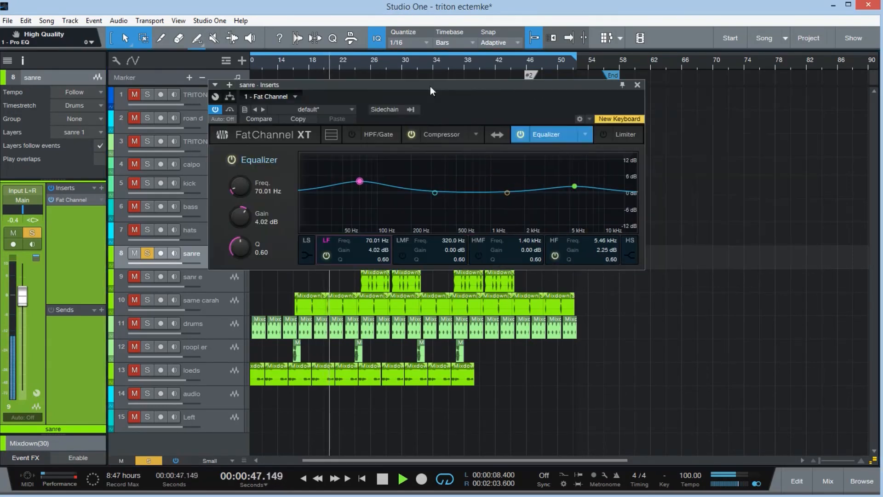
click(520, 134)
click(520, 134)
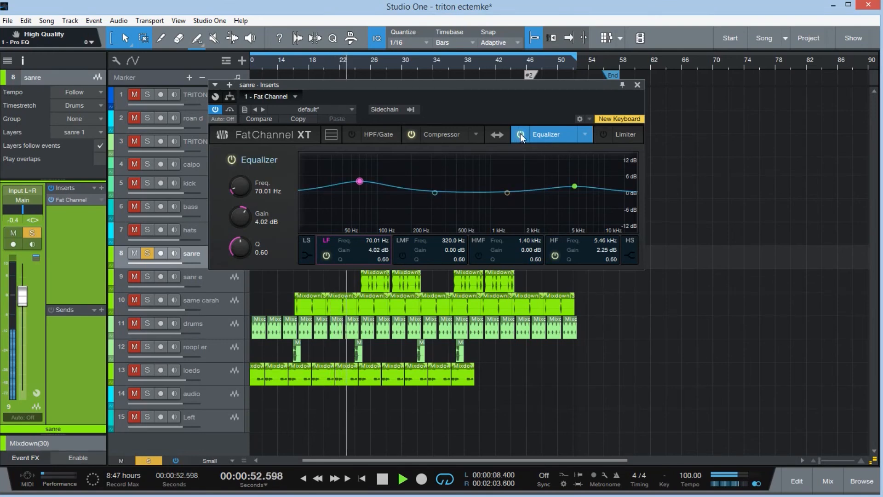
click(433, 134)
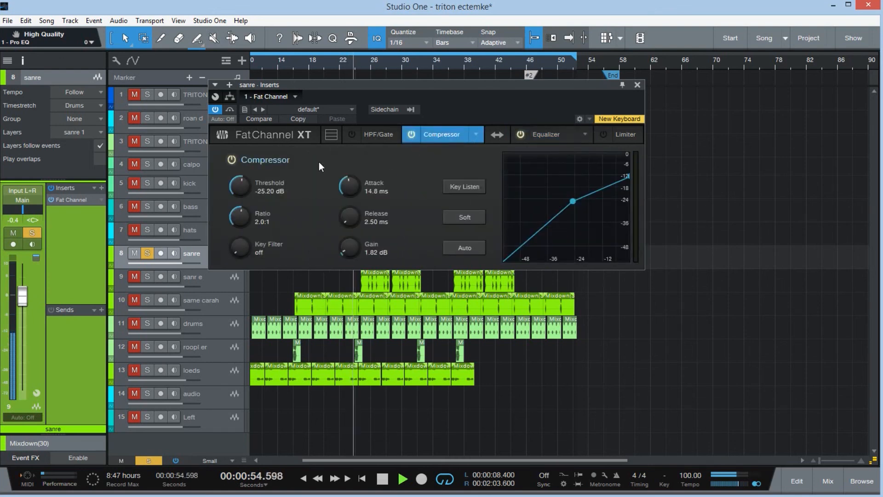
click(228, 109)
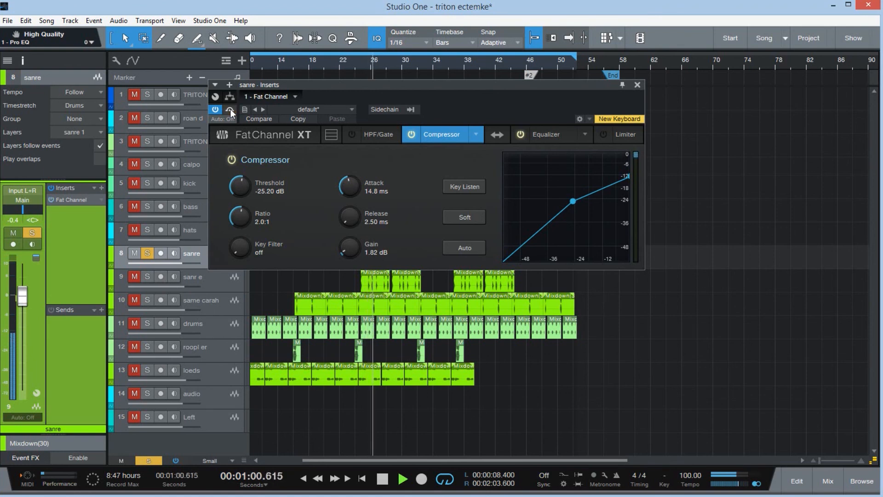
Step: Review the Equalizer and Limiter settings in sanre's Fat Channel and close the effect
click(581, 131)
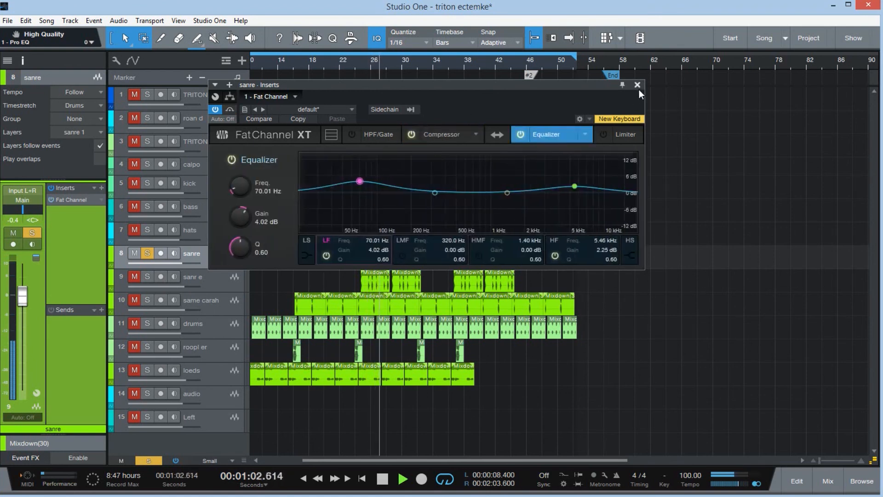
click(626, 134)
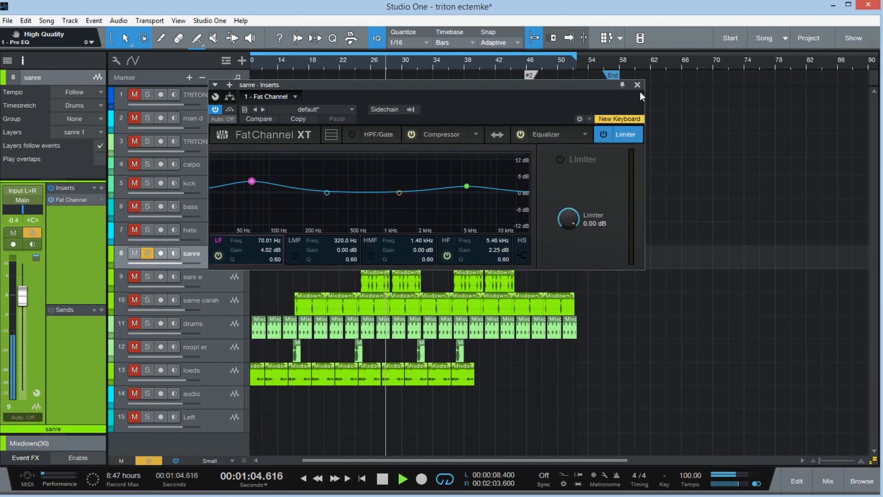
click(638, 85)
Step: Add hats and bass to the soloed tracks and review the bass track's Compressor settings
click(147, 230)
click(147, 206)
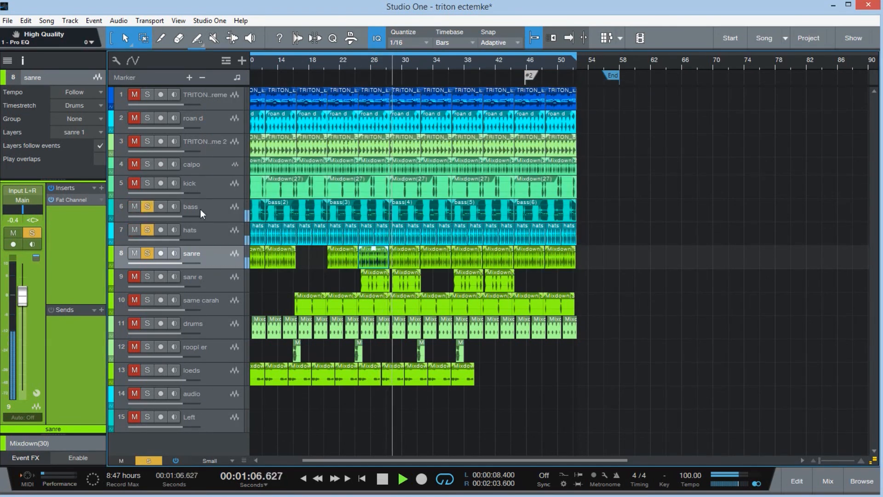
click(189, 208)
click(68, 201)
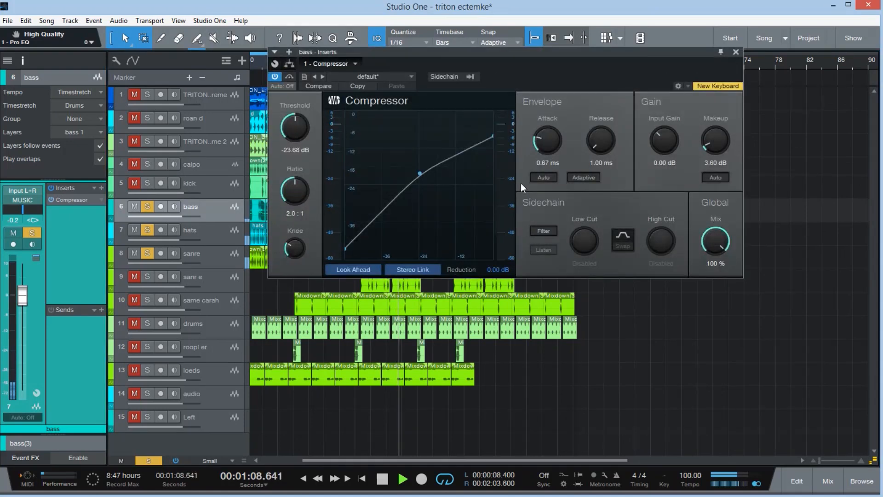
click(737, 52)
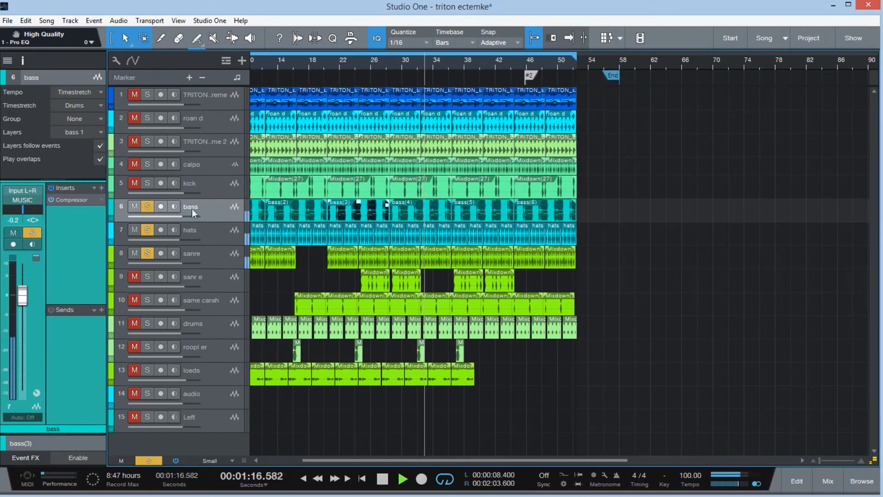
Step: Add TRITON_Extreme, kick, calpo, sanr e, same carah and drums to the soloed tracks while the song plays
click(134, 99)
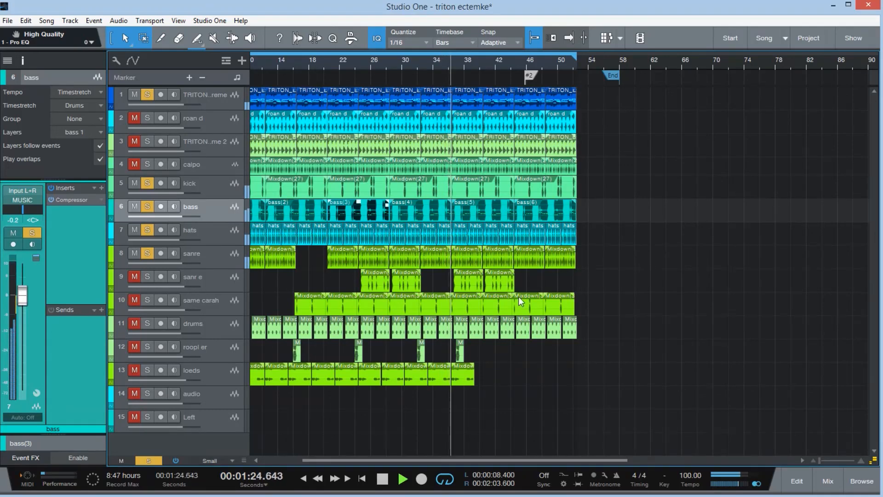
mouse_move(490, 487)
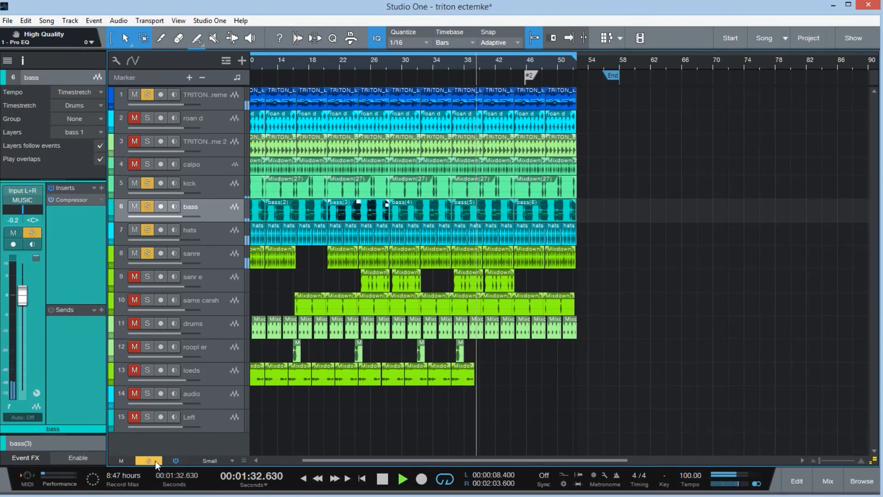
click(144, 278)
click(144, 298)
click(148, 324)
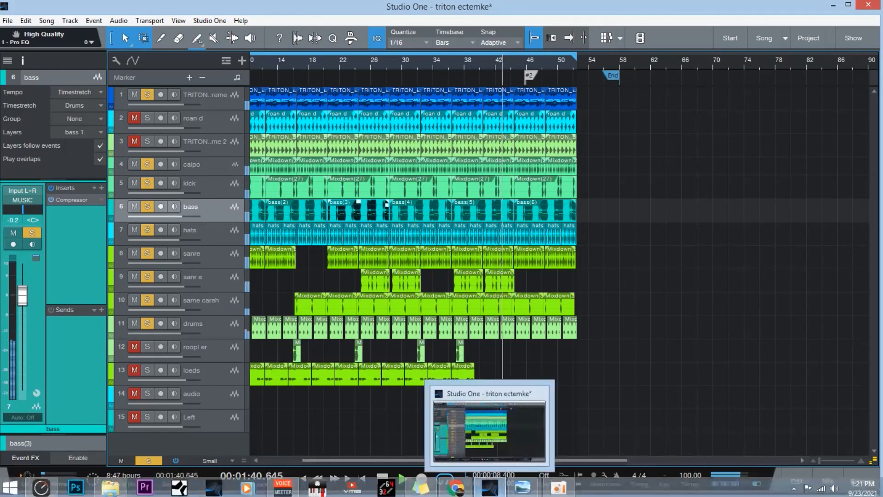
Step: Select the sanre track and clear all solos so the full mix plays
mouse_move(518, 493)
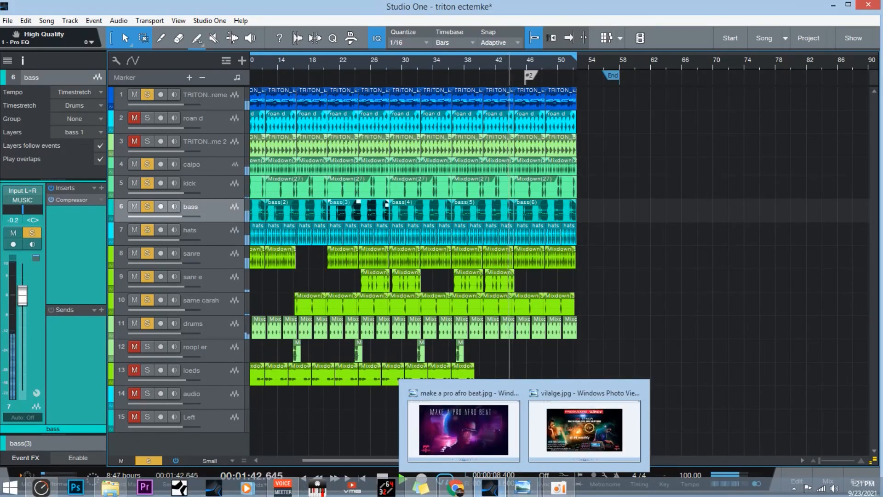
click(220, 261)
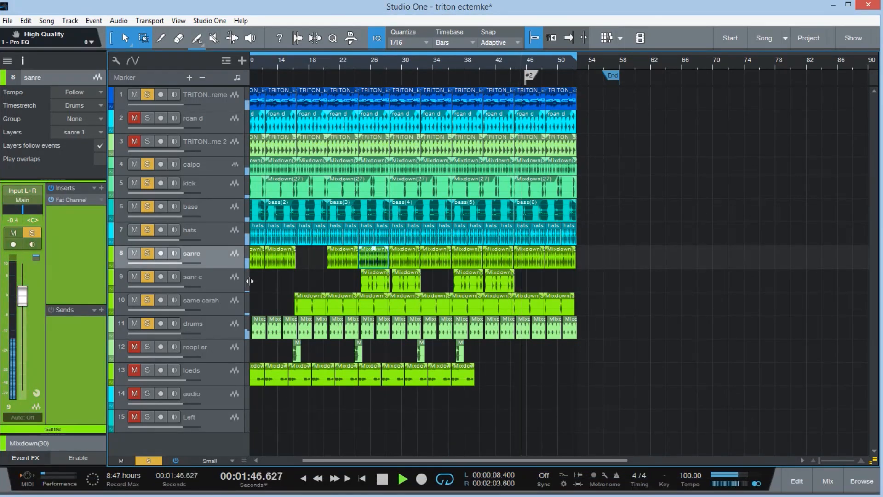
click(148, 461)
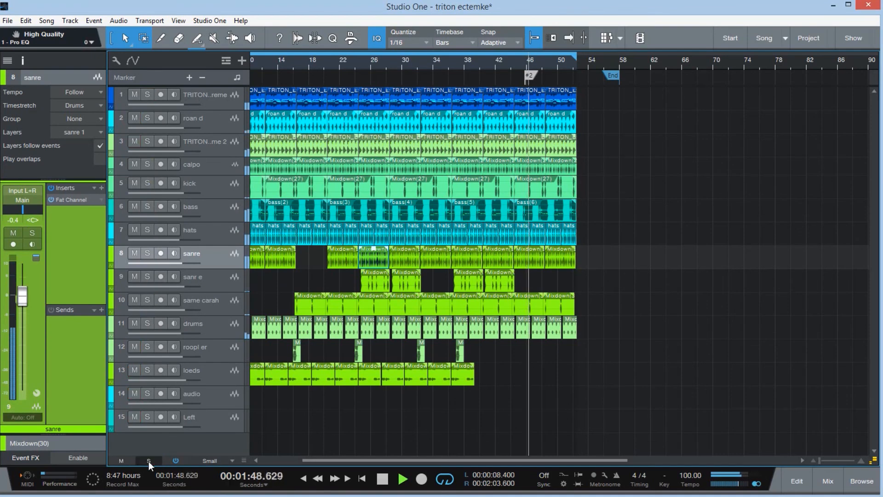